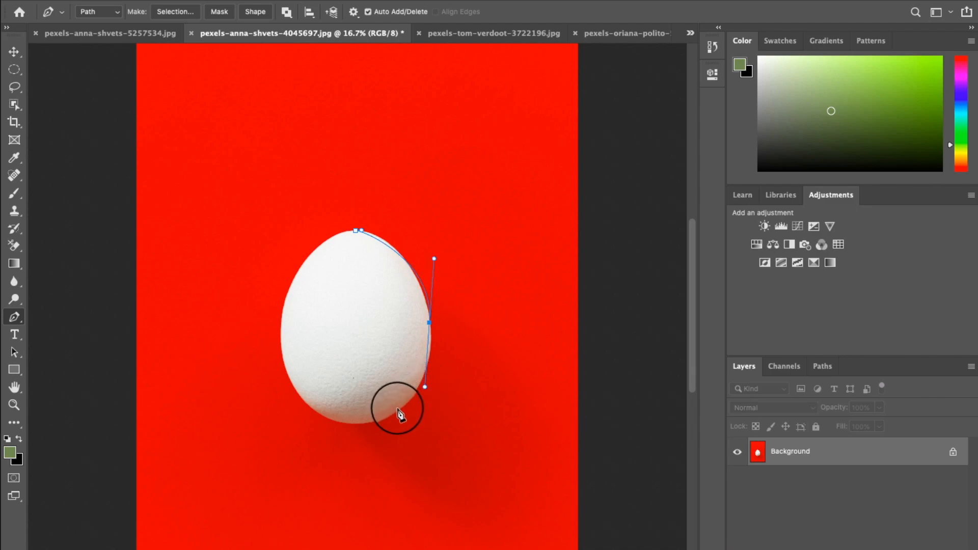
- Complete the Pen path around the egg with curved anchor points, closing it at the top point
drag(371, 421, 339, 425)
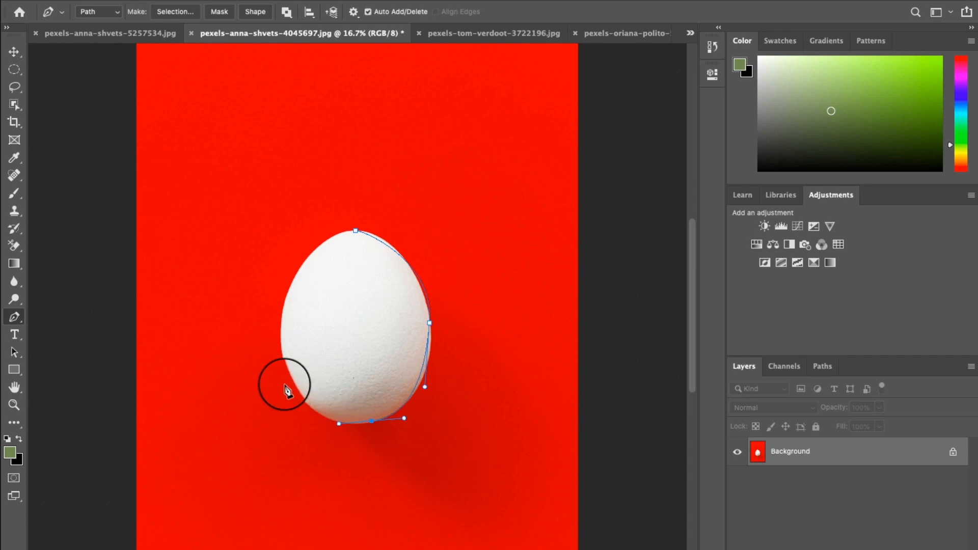
drag(289, 372, 280, 326)
drag(303, 265, 321, 244)
click(355, 230)
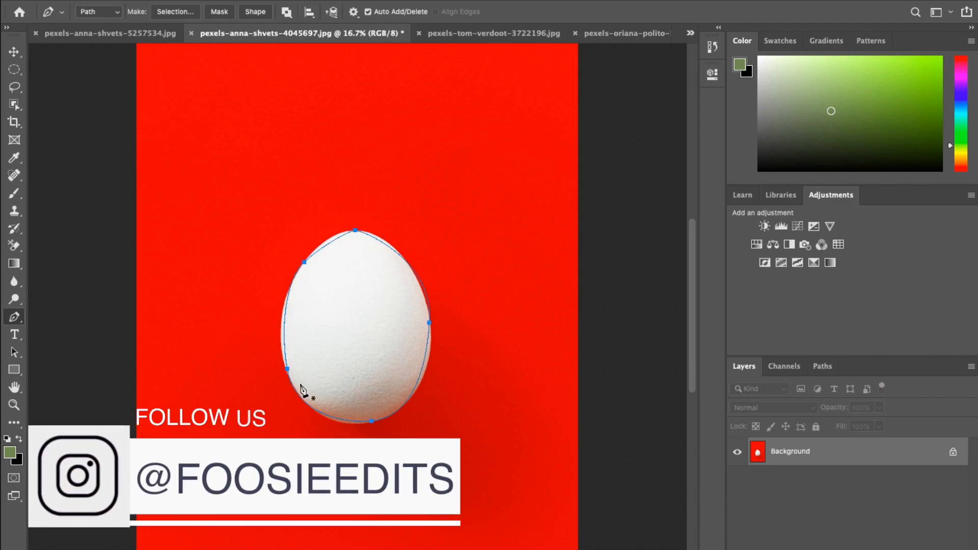
- Make a selection from the egg path with a feather radius of 0 pixels
right_click(389, 305)
click(463, 332)
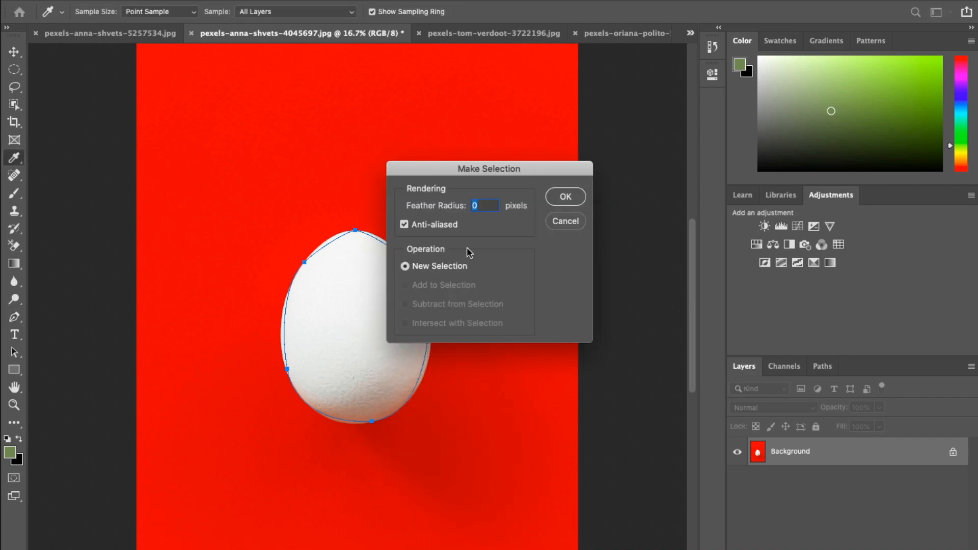
click(564, 197)
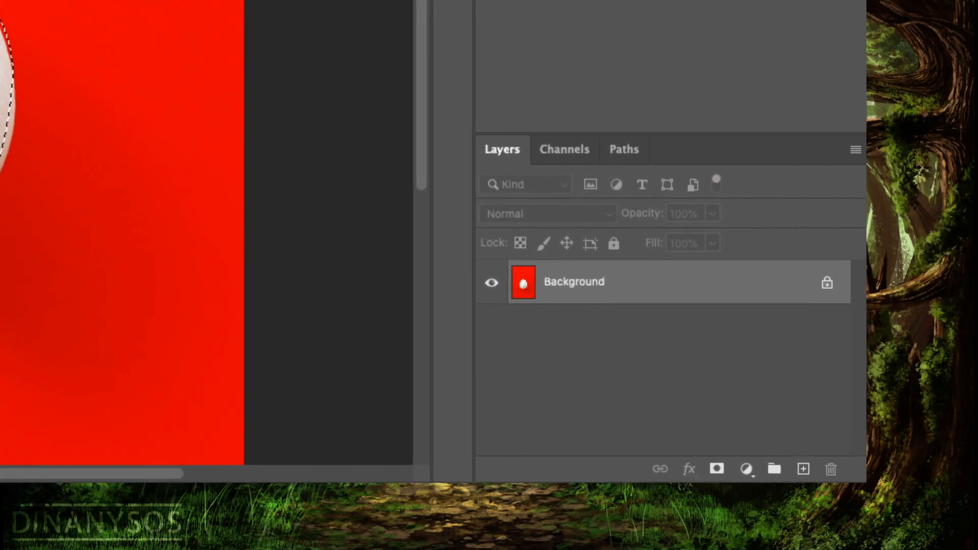
- Add a layer mask from the egg selection to hide the red background
click(711, 466)
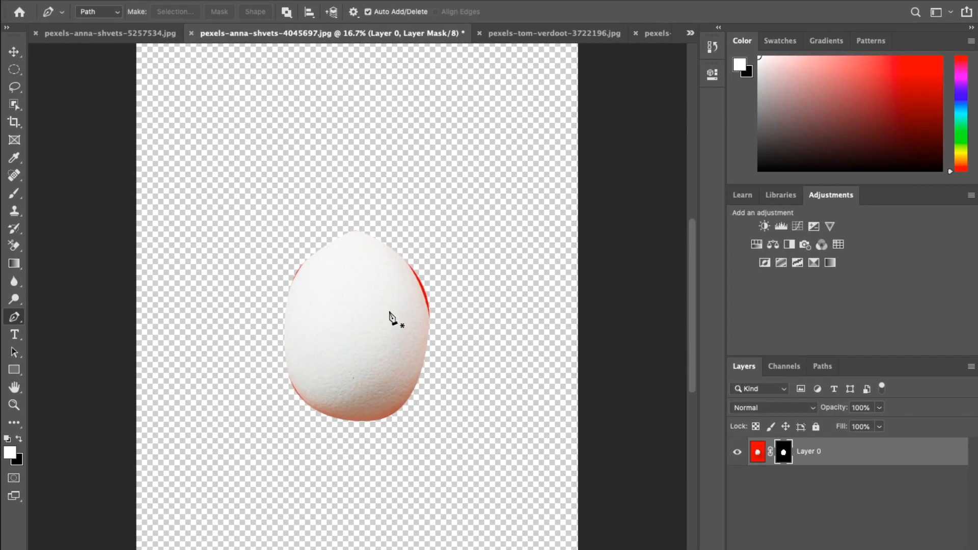
key(ctrl+plus)
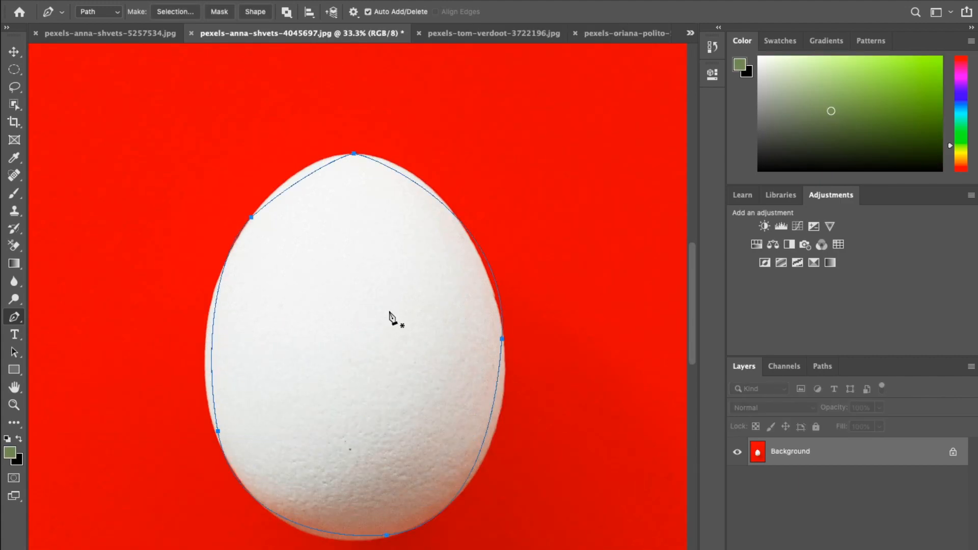
scroll(459, 216, up, 1)
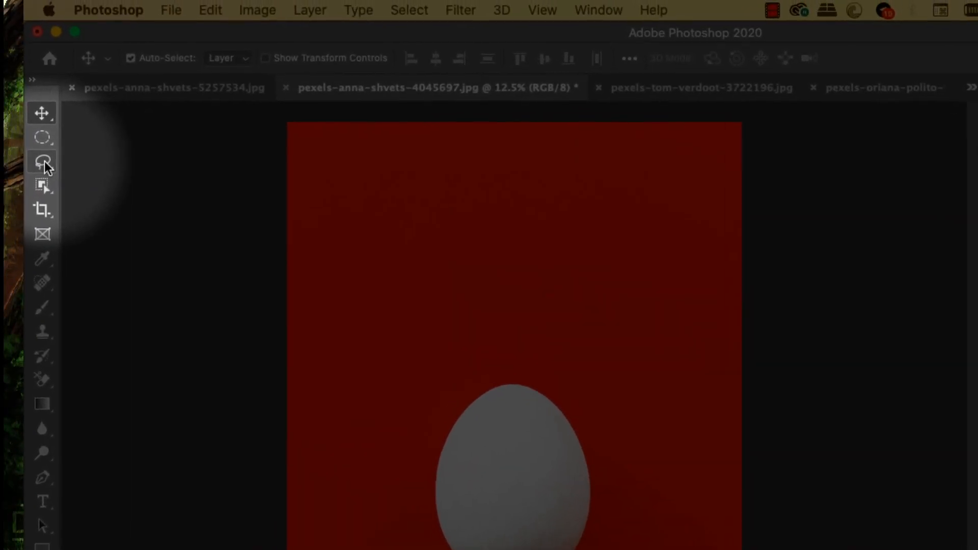
- Open Select and Mask for the egg selection with the Lasso tool and set the view mode to Black & White
click(25, 115)
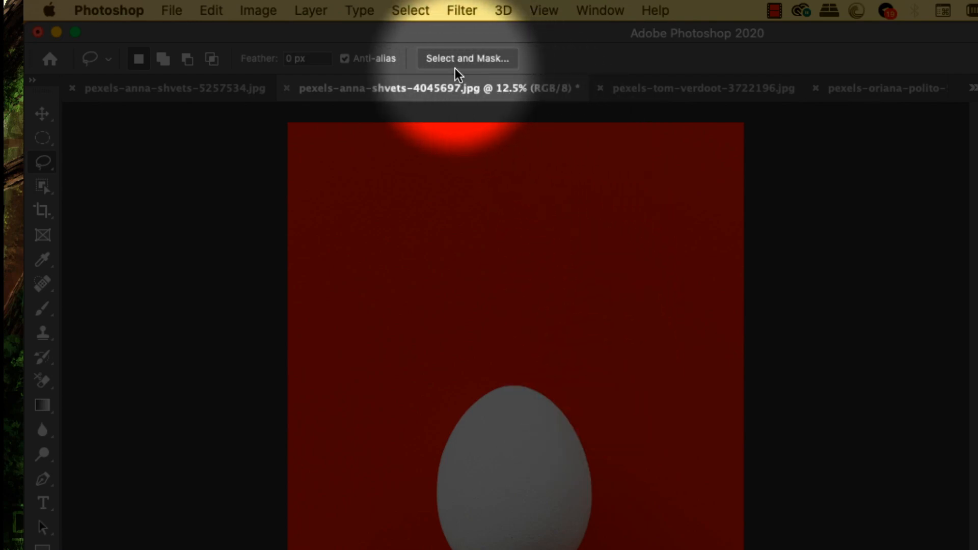
click(498, 62)
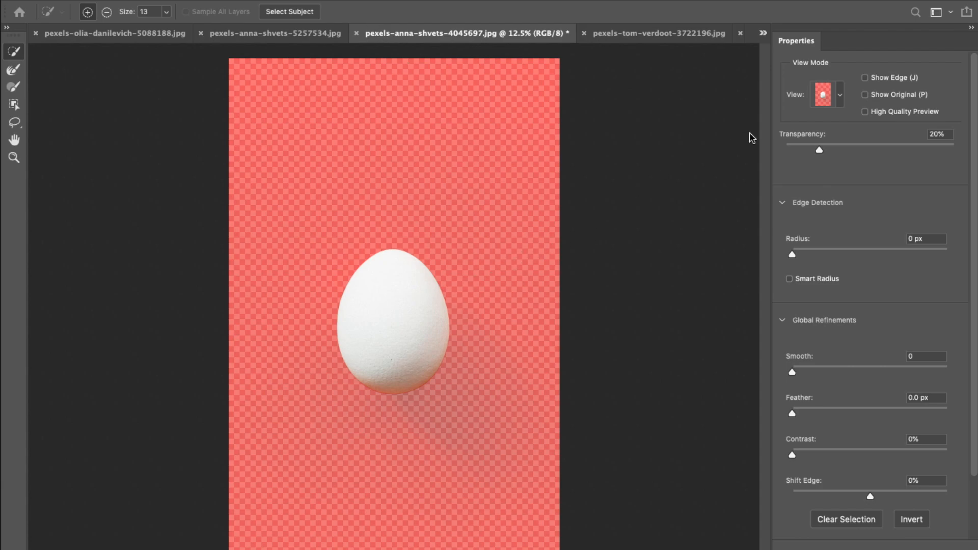
click(841, 99)
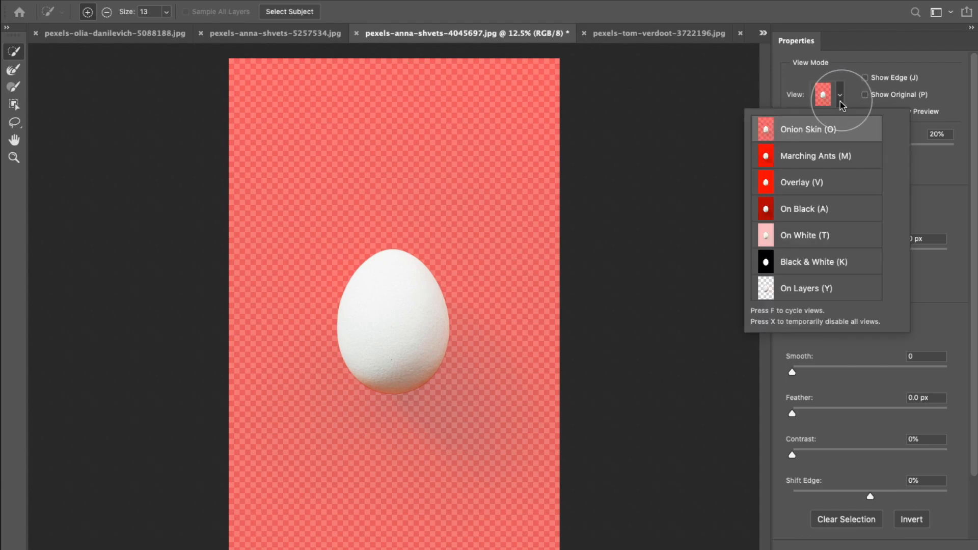
click(839, 263)
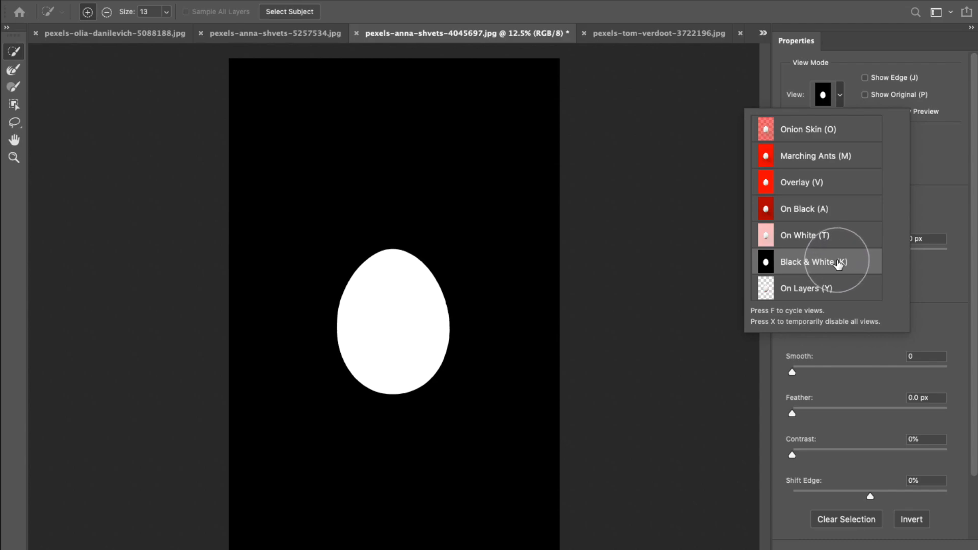
click(724, 94)
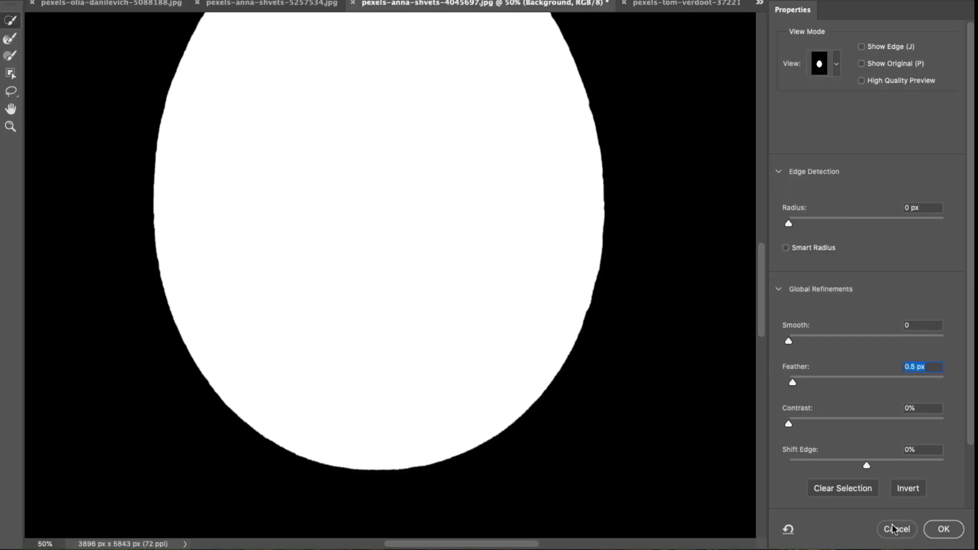
- Apply the refined egg selection and add a layer mask to remove the red background
click(942, 529)
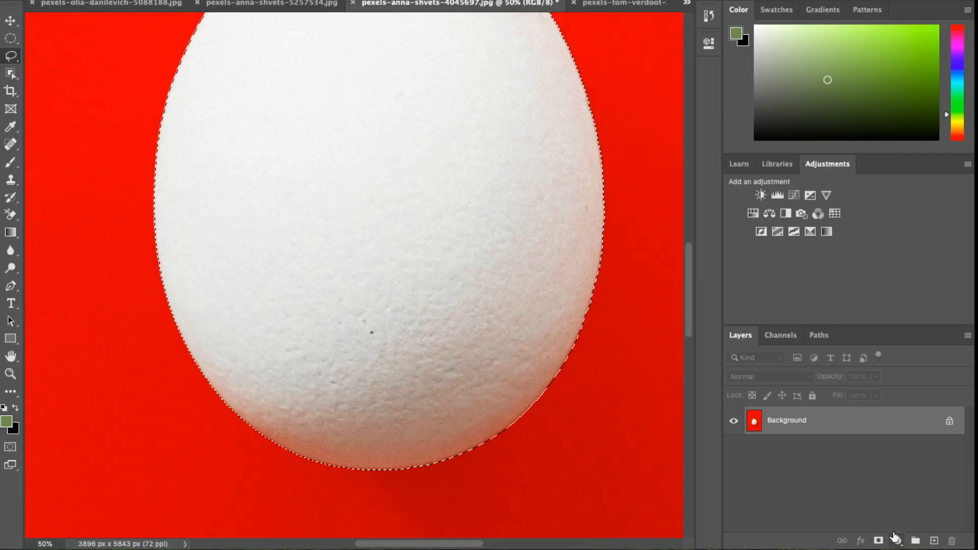
click(878, 540)
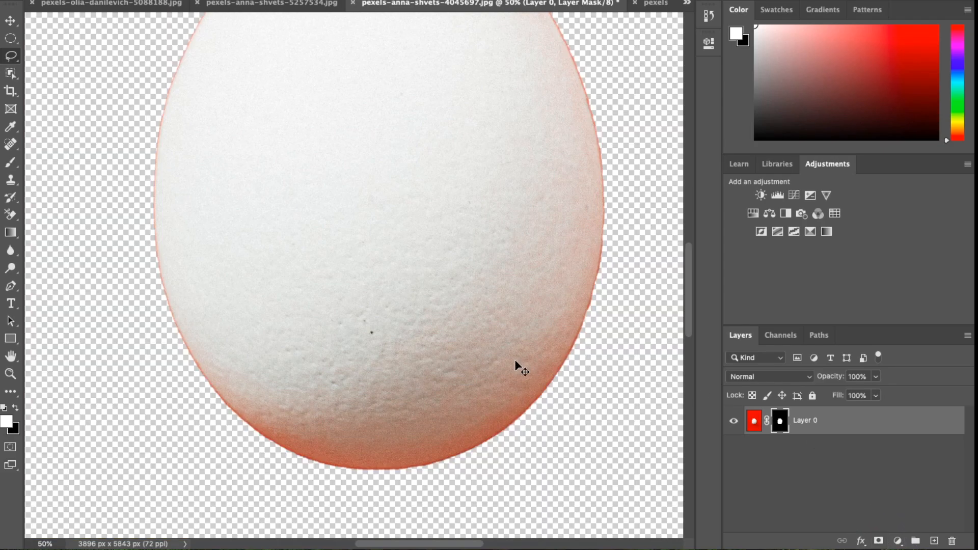
key(ctrl+minus)
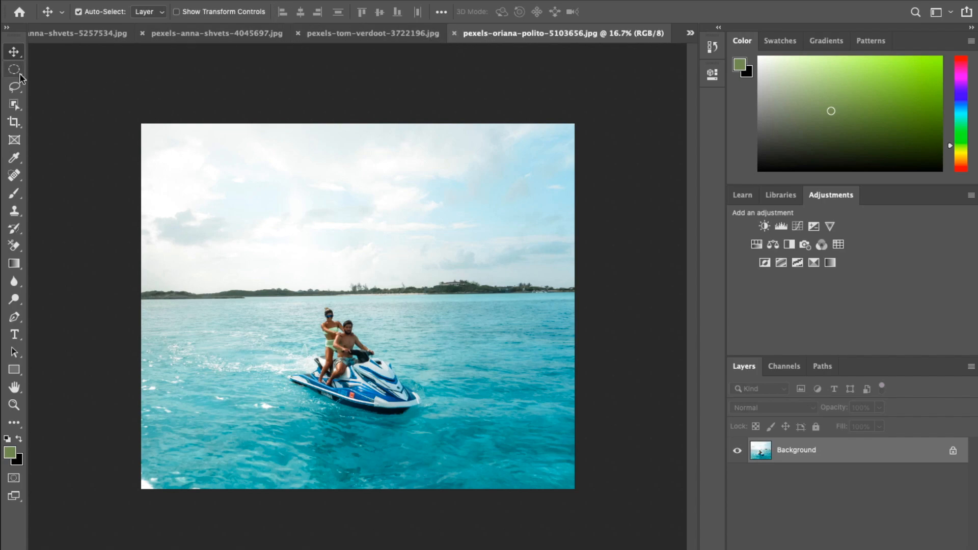
- On the jet ski photo, open Select and Mask and run Select Subject
click(14, 86)
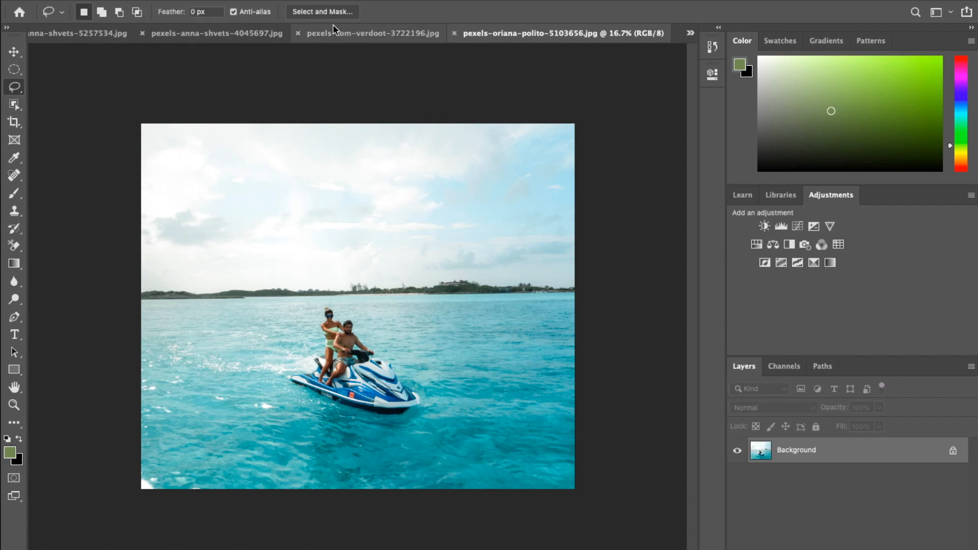
click(323, 11)
click(298, 13)
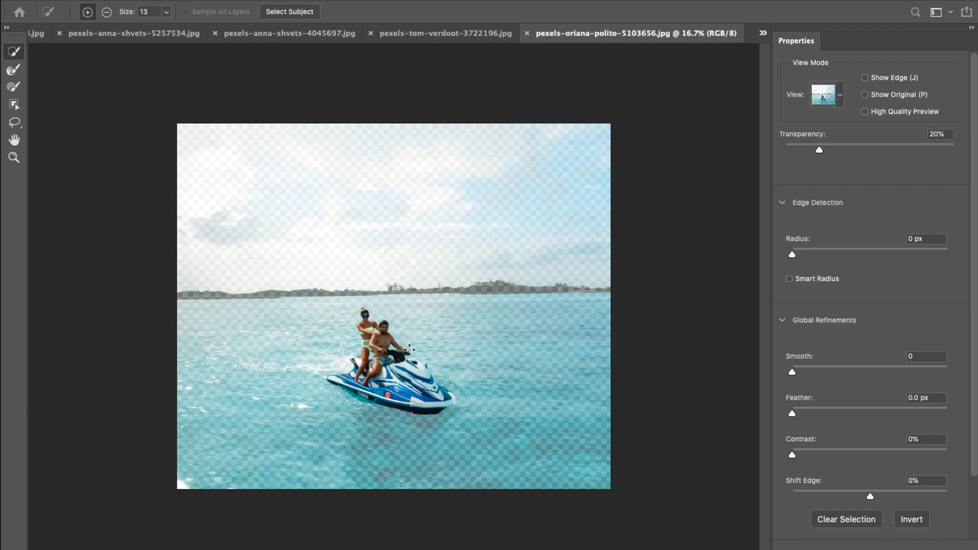
- Zoom in and paint with the Refine Edge Brush along the jet ski's front to refine its edge
key(super+plus)
key(super+plus)
key(super+plus)
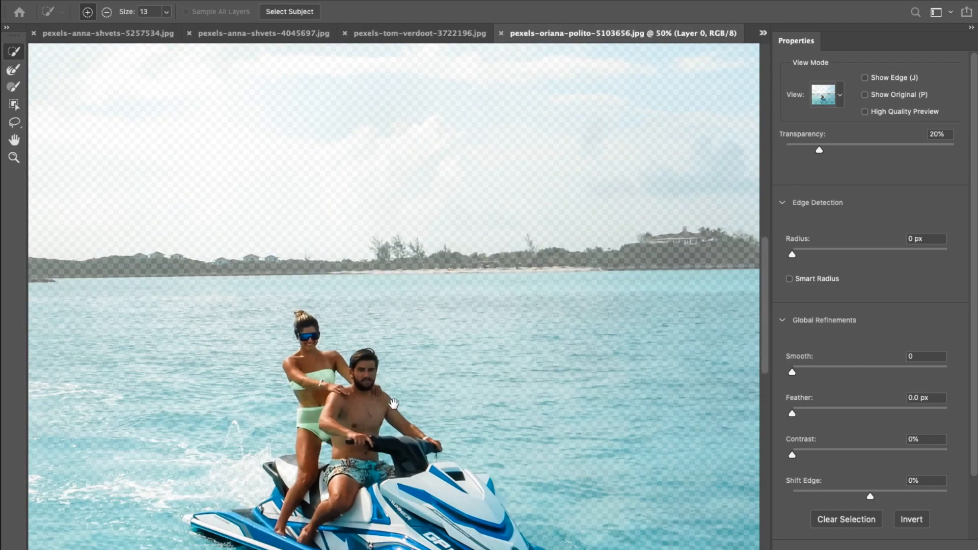
drag(394, 403, 450, 229)
key(r)
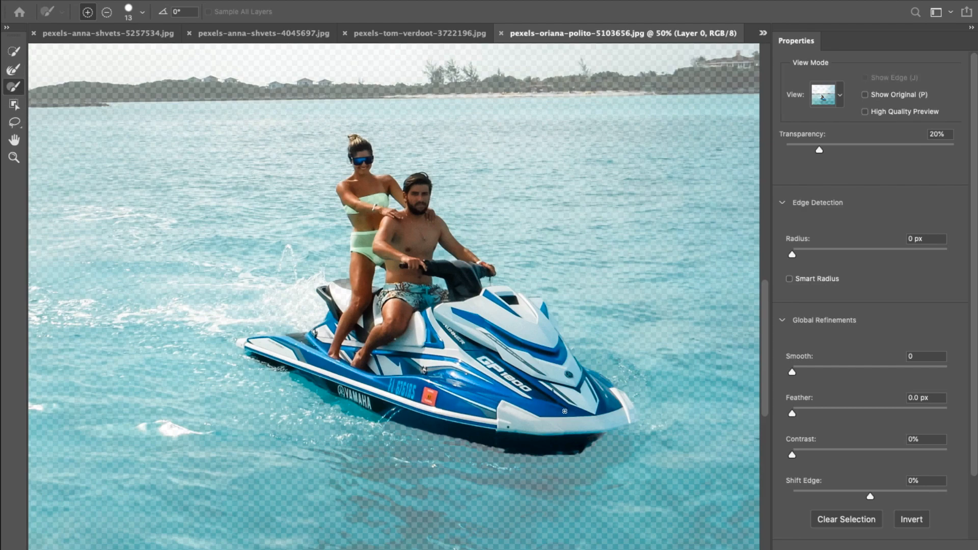
drag(610, 432, 615, 433)
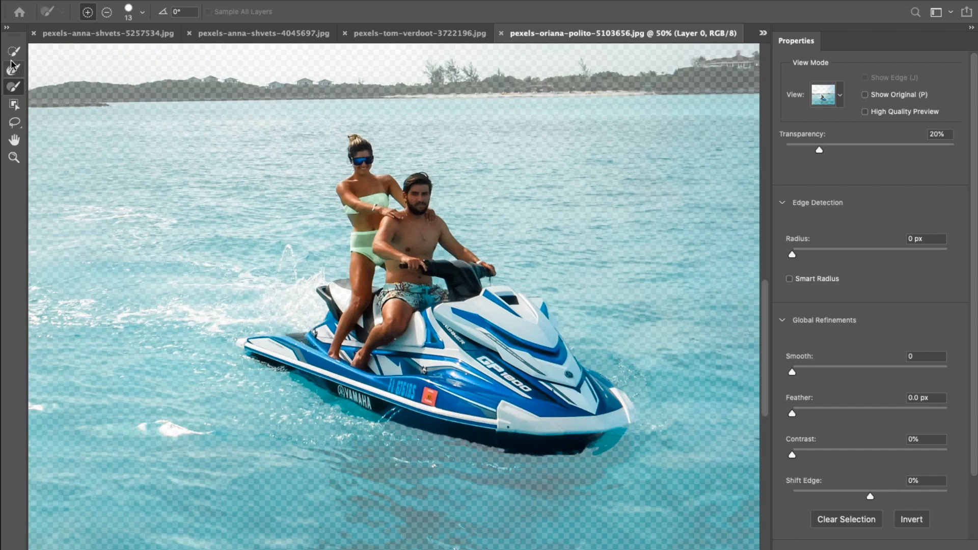
key(ctrl+plus)
key(ctrl+plus)
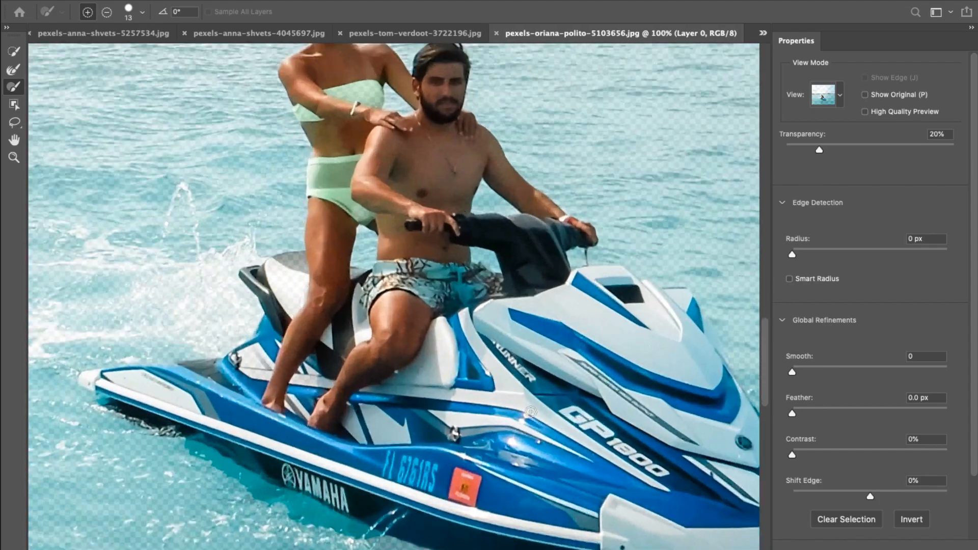
drag(690, 398, 184, 168)
drag(713, 483, 618, 356)
drag(525, 369, 634, 416)
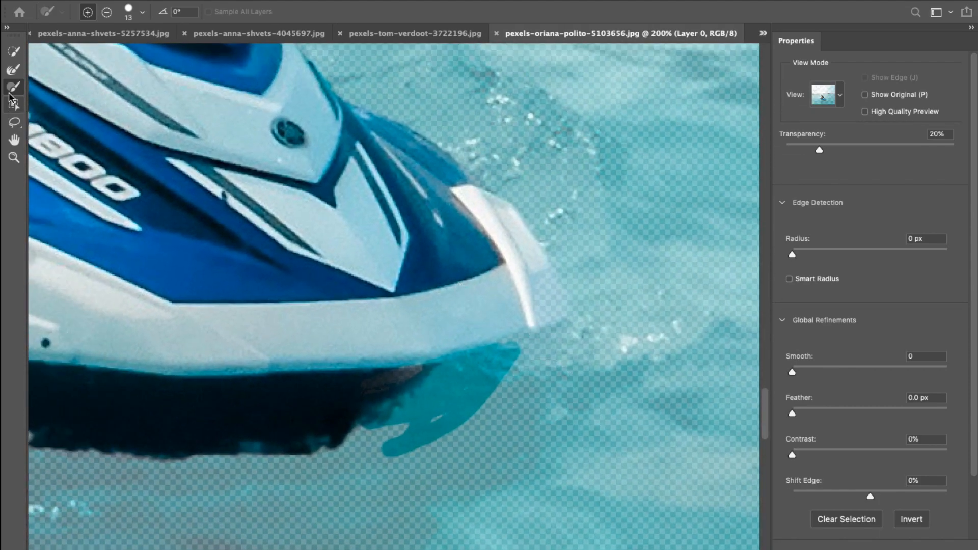
- Switch the brush to subtract mode and paint out the water below the jet ski's bow
click(111, 12)
mouse_move(475, 391)
mouse_down()
mouse_move(394, 449)
mouse_move(493, 401)
mouse_up()
mouse_move(392, 424)
mouse_down()
mouse_move(507, 356)
mouse_move(562, 345)
mouse_move(434, 398)
mouse_move(459, 365)
mouse_move(503, 356)
mouse_up()
mouse_move(439, 379)
mouse_down()
mouse_move(409, 410)
mouse_move(308, 465)
mouse_move(207, 492)
mouse_up()
- Brush along the riders' edges and apply the refined jet ski selection
scroll(348, 258, up, 15)
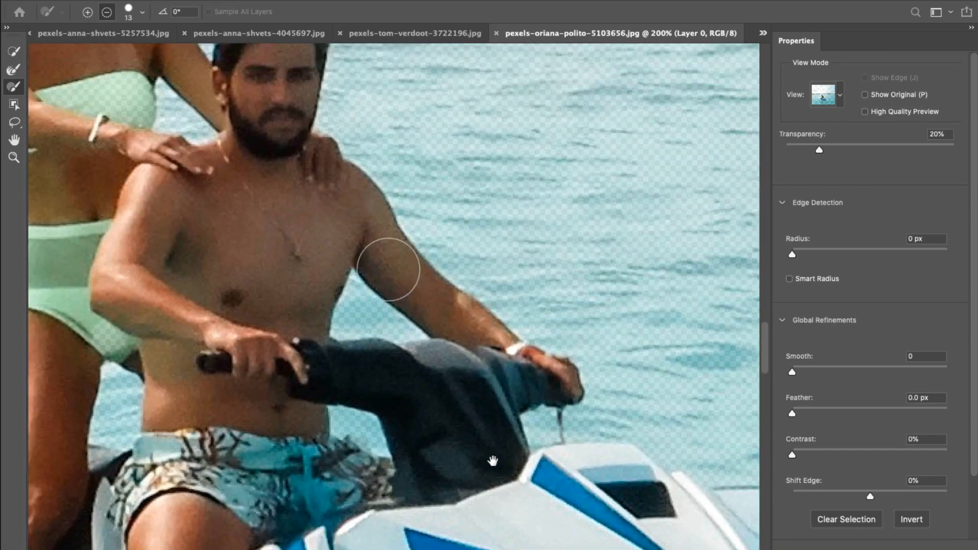
scroll(432, 229, down, 15)
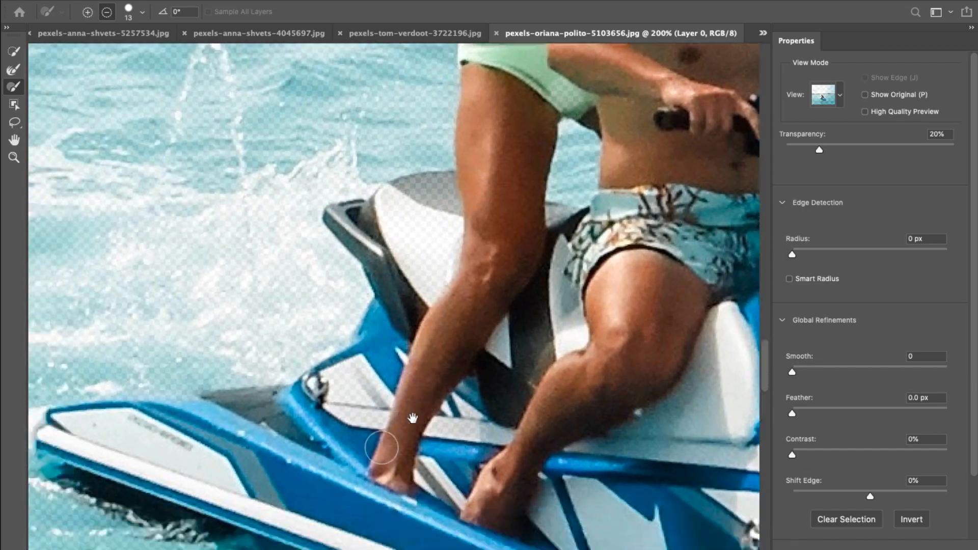
drag(413, 418, 311, 361)
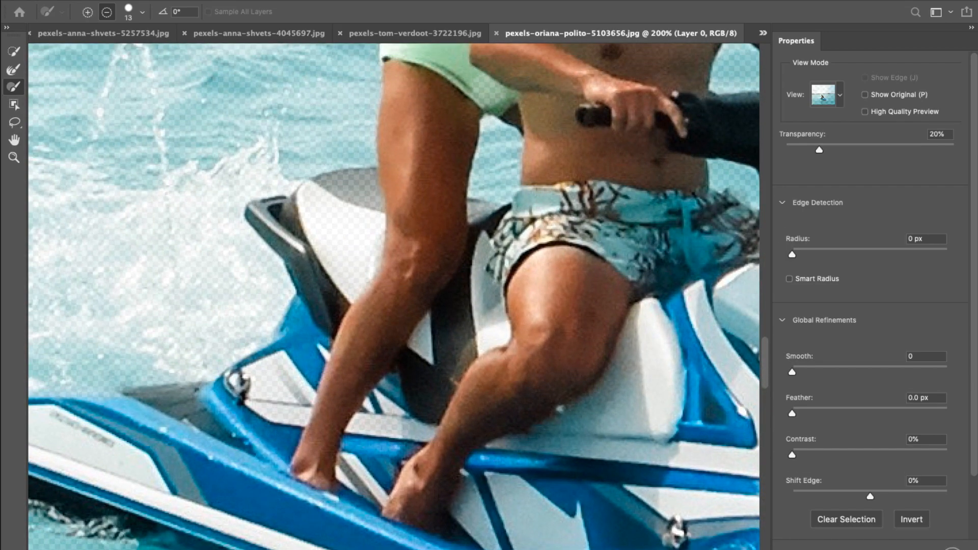
key(Return)
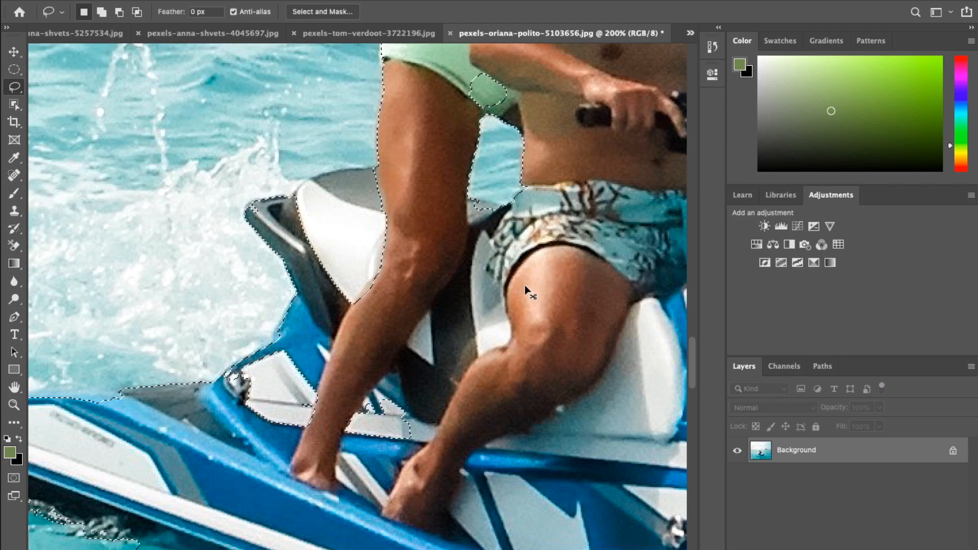
key(super+0)
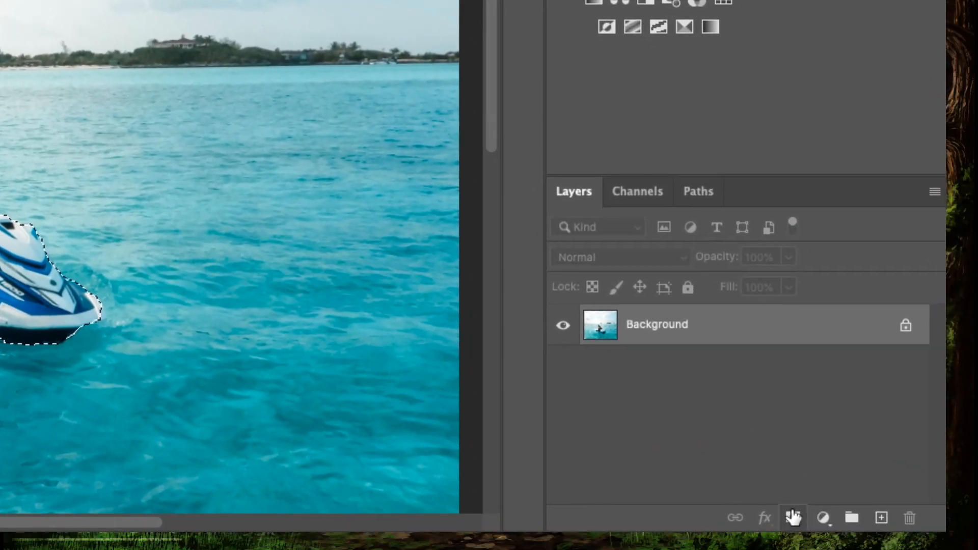
click(793, 517)
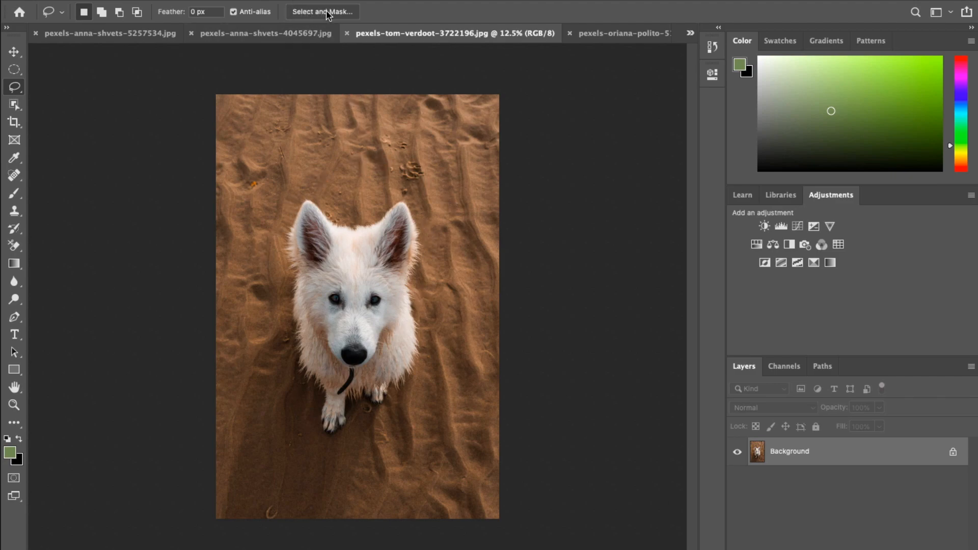
- Open Select and Mask on the dog photo, set the view mode to On Black and opacity to 100%
click(355, 11)
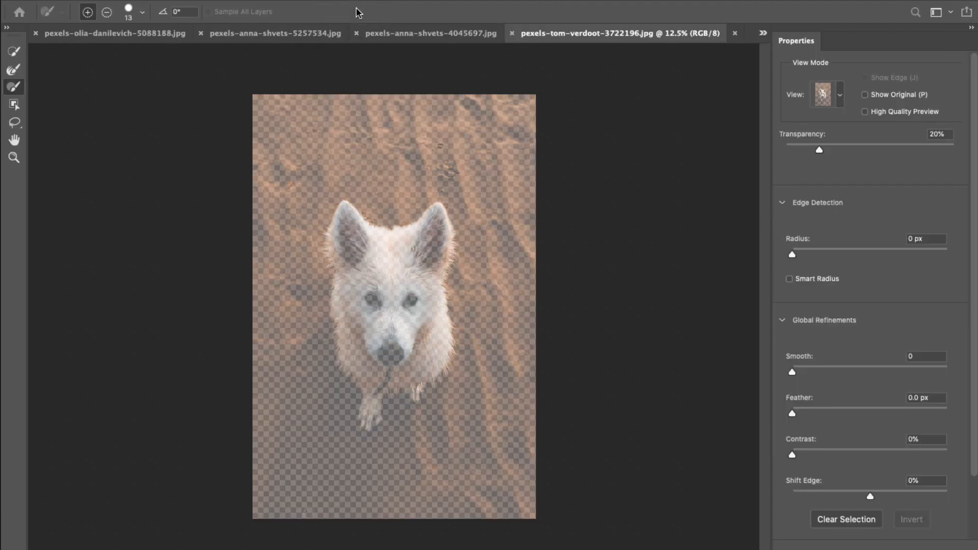
click(835, 95)
click(847, 212)
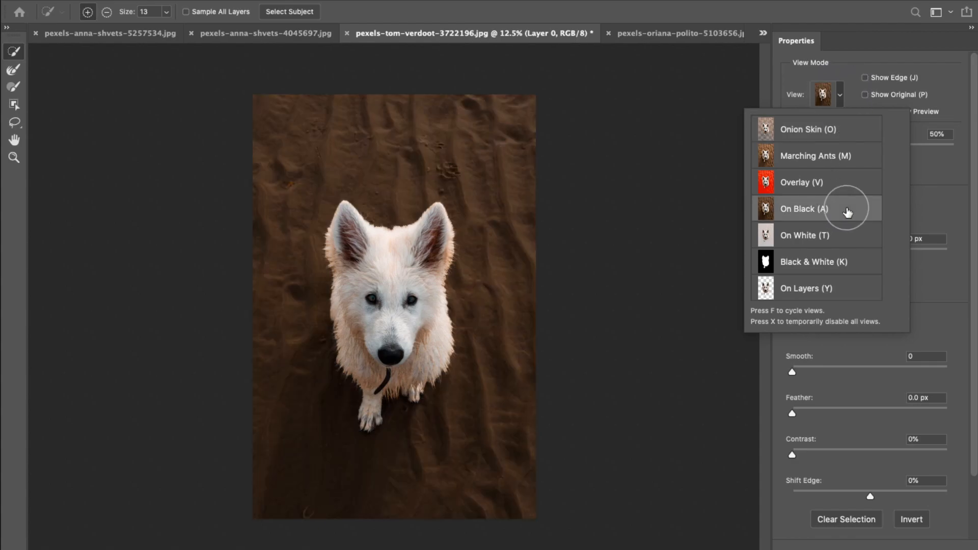
click(685, 209)
drag(870, 150, 975, 136)
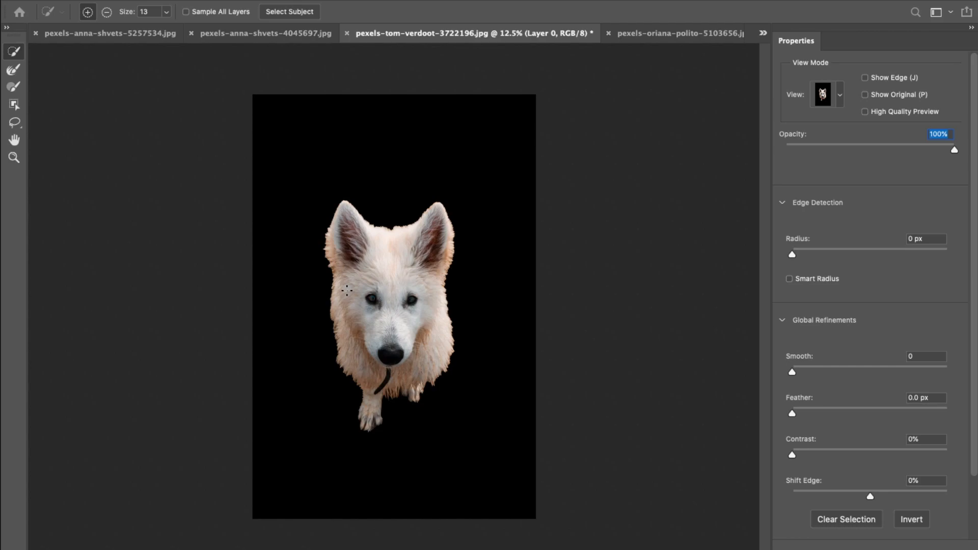
- Zoom in and paint with the Refine Edge Brush along the dog's left fur edge
scroll(346, 290, up, 3)
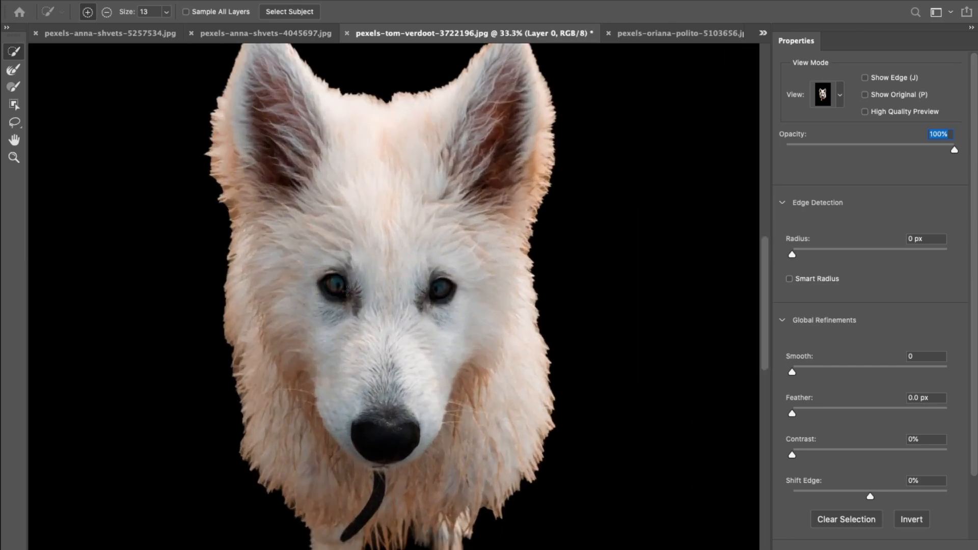
scroll(346, 290, up, 1)
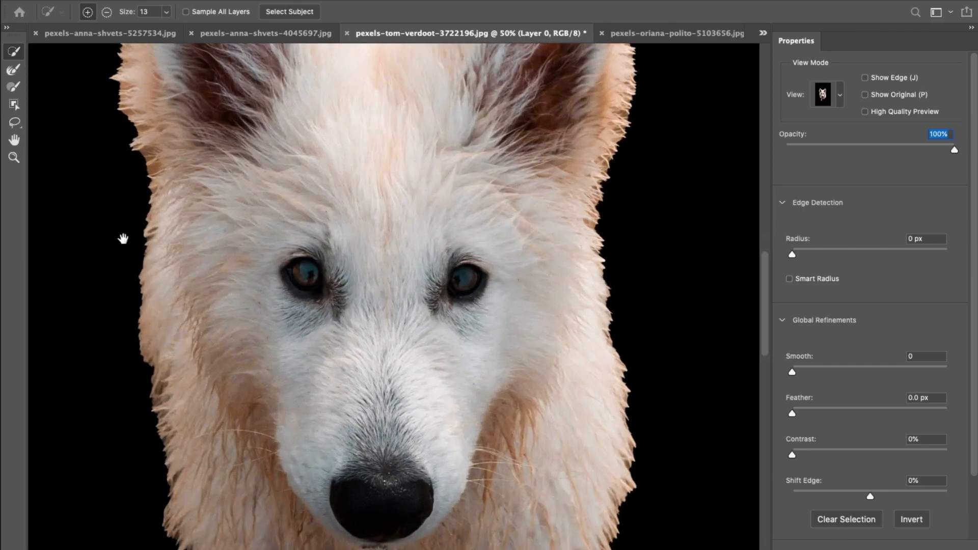
scroll(166, 236, down, 5)
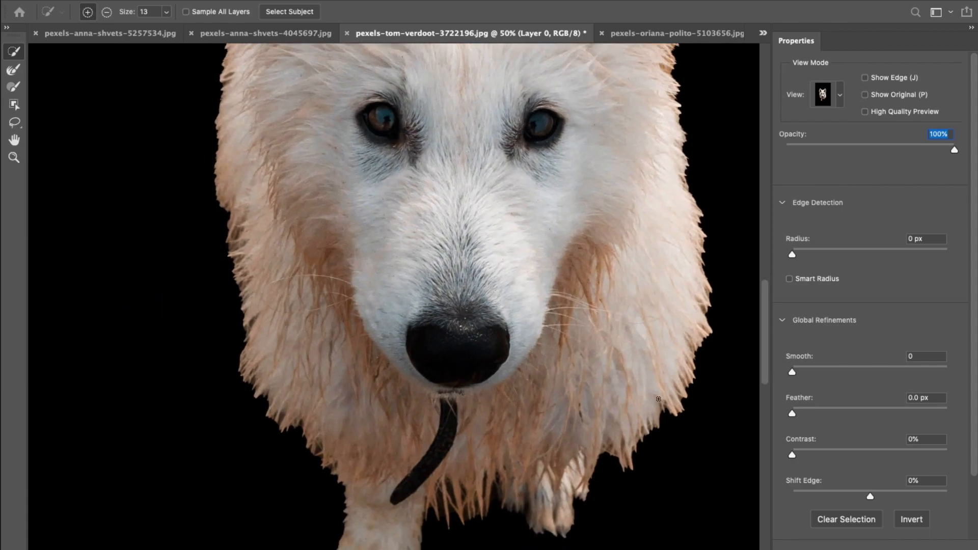
click(14, 69)
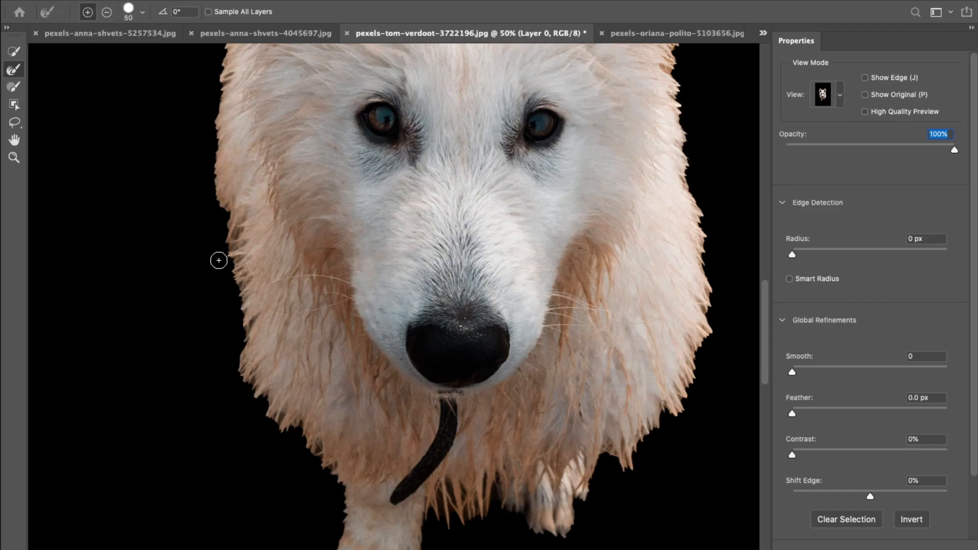
mouse_move(228, 252)
mouse_down()
mouse_move(256, 425)
mouse_move(255, 395)
mouse_move(351, 496)
mouse_up()
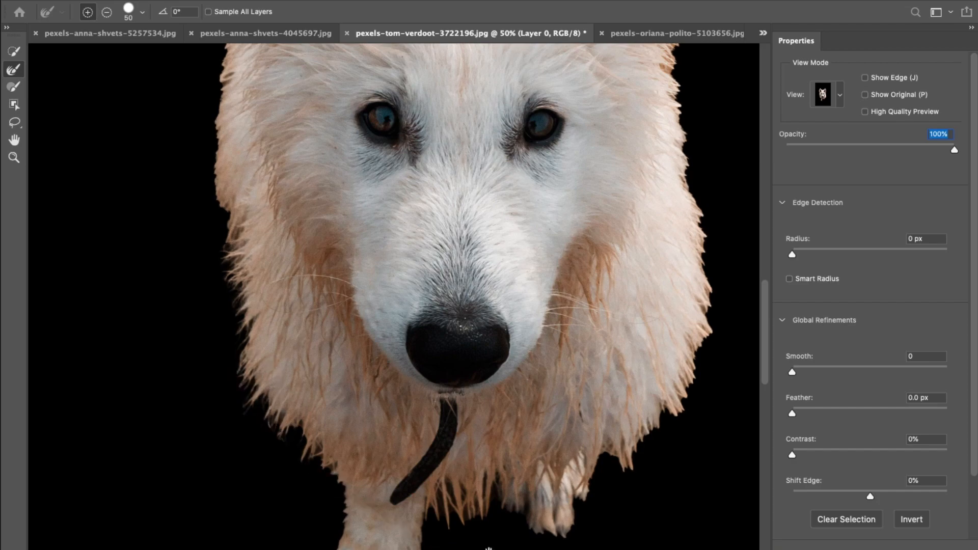
- Paint with the Refine Edge Brush along the dog's lower fur, paws, ears and left side
drag(491, 545, 376, 418)
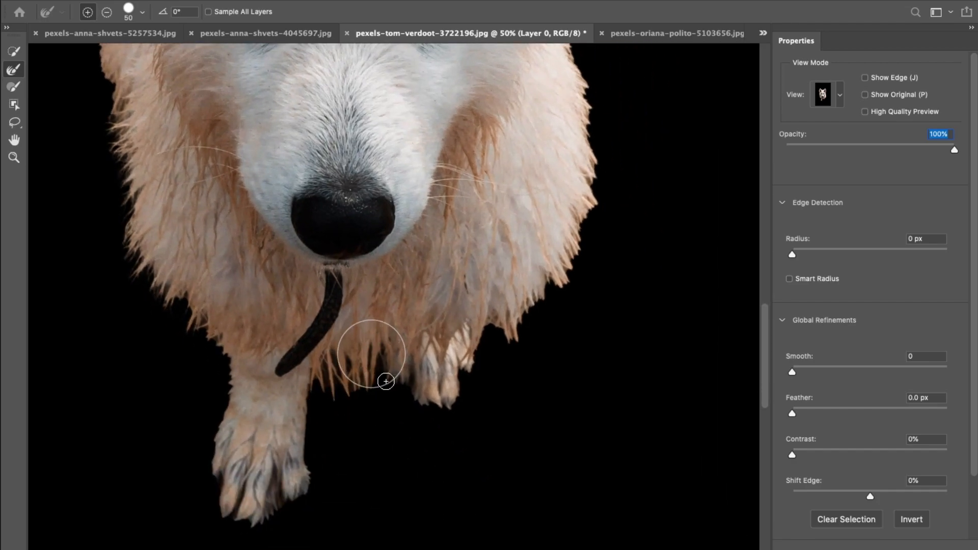
drag(583, 356, 482, 482)
mouse_move(472, 360)
mouse_down()
mouse_move(494, 311)
mouse_move(495, 331)
mouse_move(397, 476)
mouse_move(483, 323)
mouse_move(492, 244)
mouse_up()
mouse_move(543, 349)
mouse_down()
mouse_move(469, 538)
mouse_move(441, 460)
mouse_move(427, 367)
mouse_move(442, 285)
mouse_move(503, 149)
mouse_up()
scroll(606, 279, up, 5)
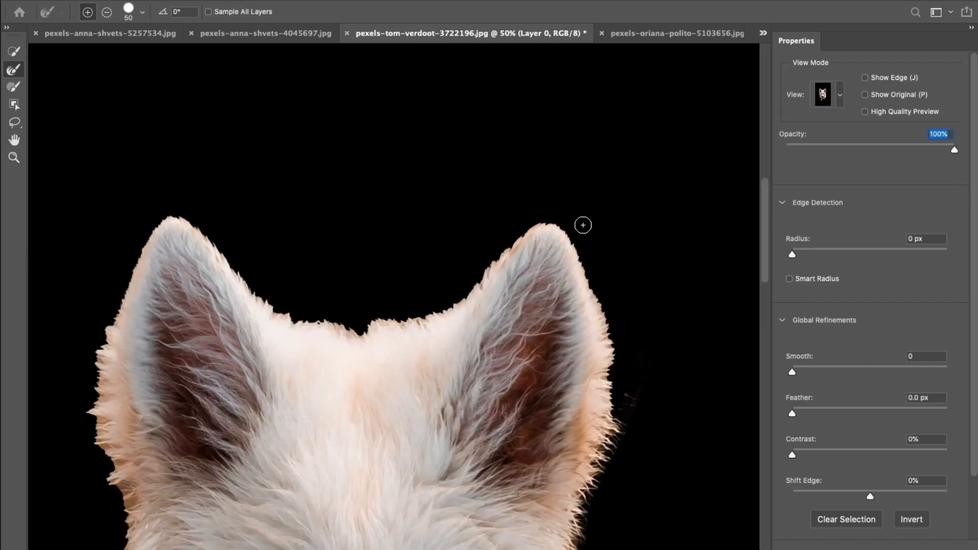
mouse_move(619, 448)
mouse_down()
mouse_move(607, 350)
mouse_move(585, 273)
mouse_move(561, 232)
mouse_move(536, 225)
mouse_move(513, 246)
mouse_up()
mouse_move(486, 284)
mouse_down()
mouse_move(448, 314)
mouse_move(382, 331)
mouse_move(288, 321)
mouse_move(185, 226)
mouse_up()
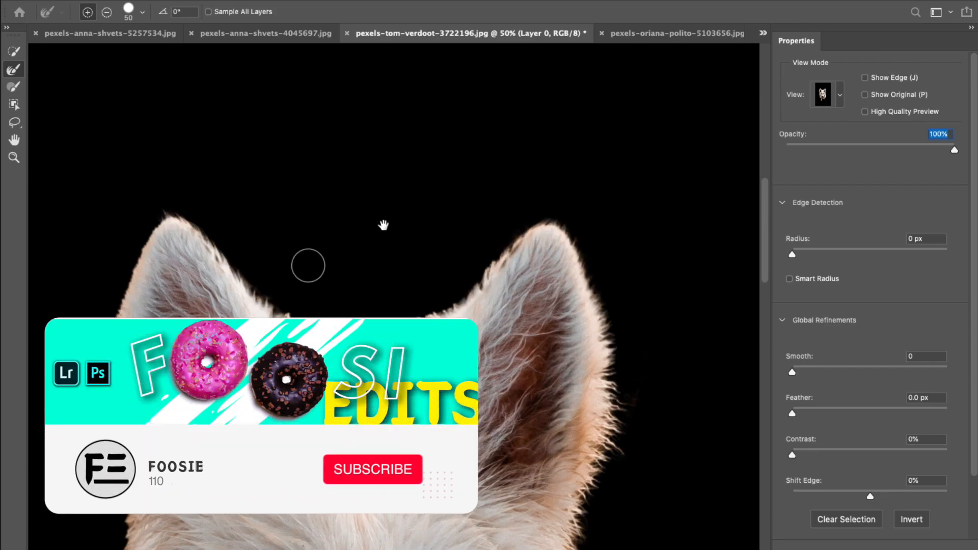
drag(305, 264, 490, 161)
mouse_move(359, 119)
mouse_down()
mouse_move(327, 120)
mouse_move(294, 221)
mouse_move(288, 314)
mouse_move(306, 502)
mouse_up()
scroll(214, 306, down, 5)
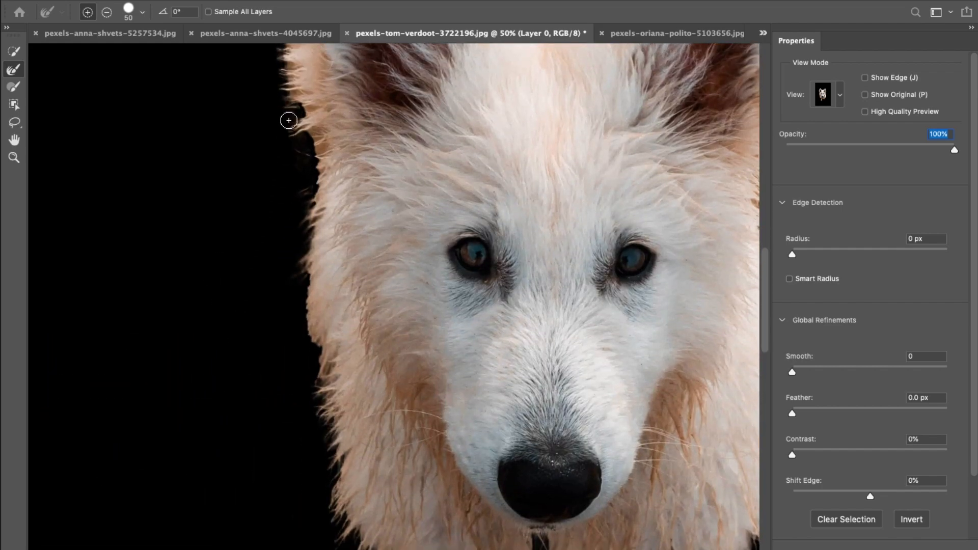
mouse_move(302, 267)
mouse_down()
mouse_move(310, 404)
mouse_move(345, 509)
mouse_up()
scroll(186, 430, down, 6)
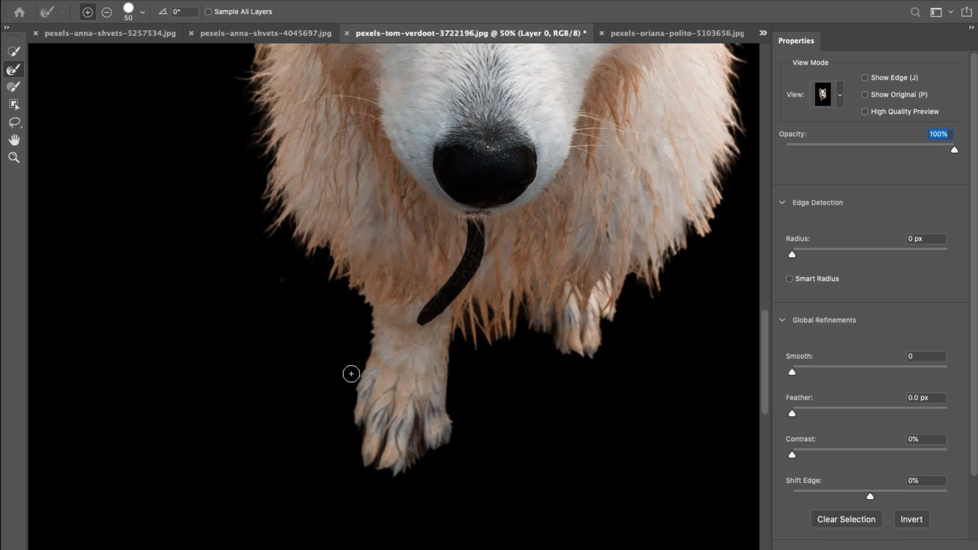
drag(354, 426, 401, 479)
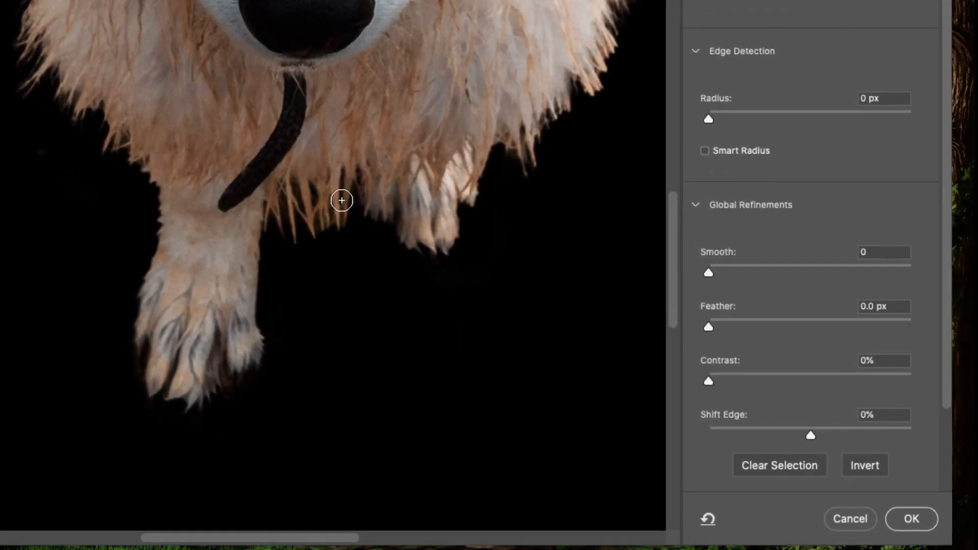
- Apply the refined dog selection and add it as a layer mask
key(super+0)
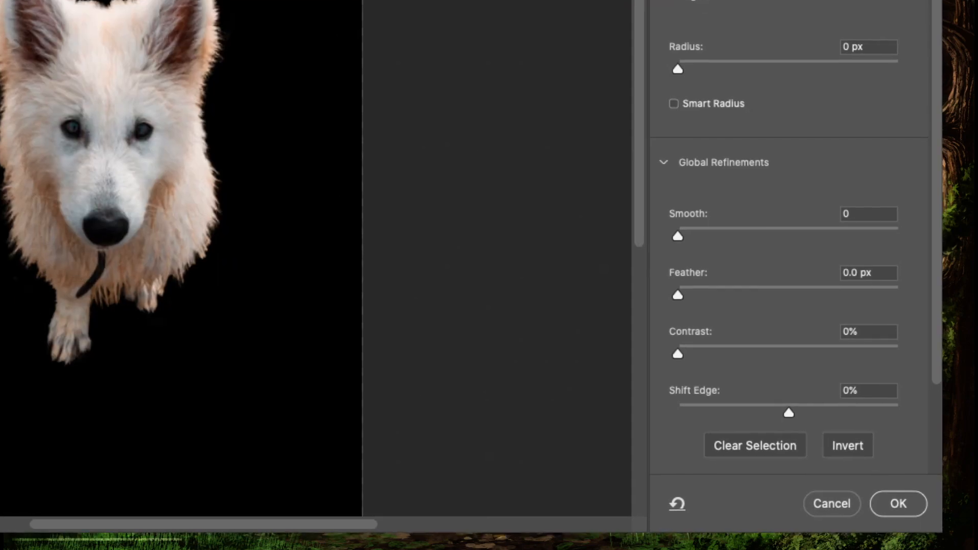
click(877, 504)
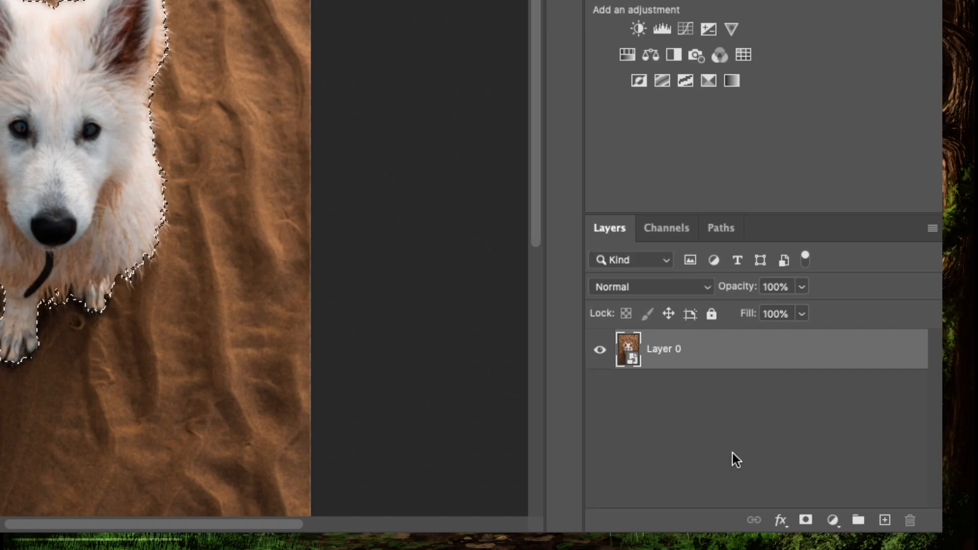
click(800, 518)
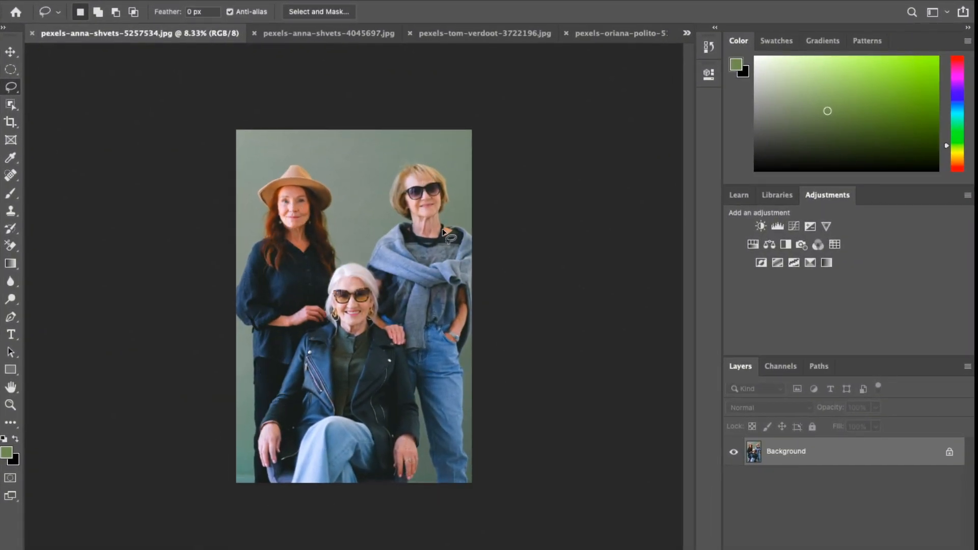
- Open Select and Mask on the photo of three women and set the view mode to On Black
click(349, 12)
click(301, 14)
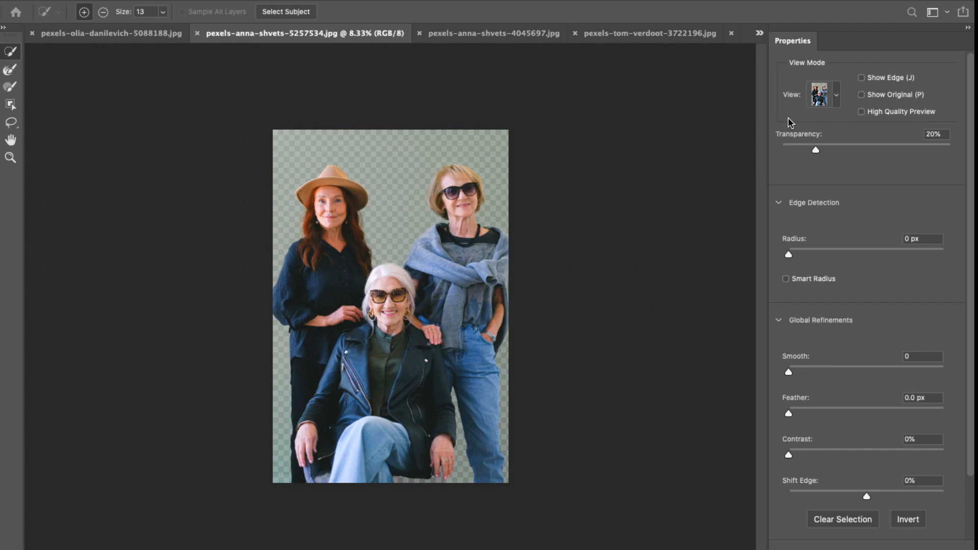
click(837, 98)
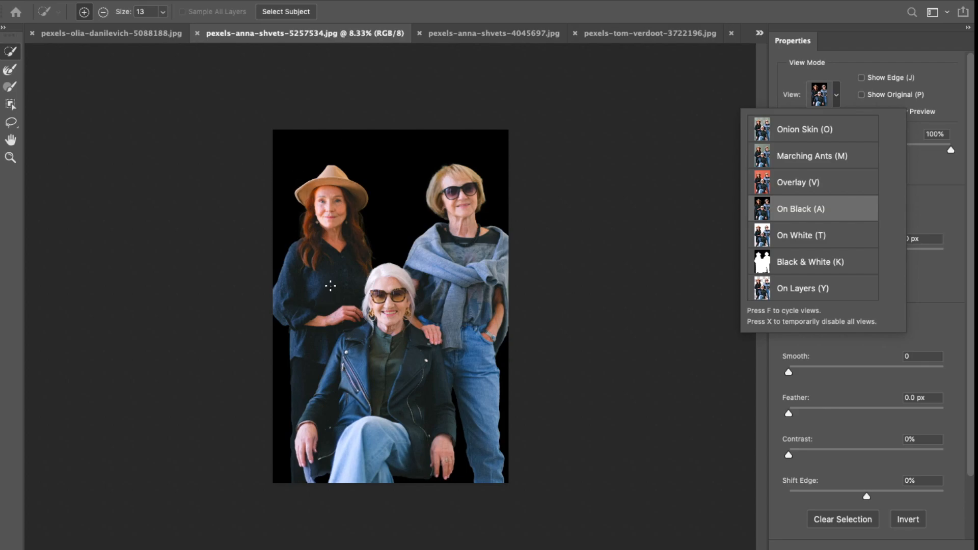
- Zoom in and brush the Refine Edge Brush over the blonde woman's hair edges
key(super+equal)
key(super+equal)
key(super+equal)
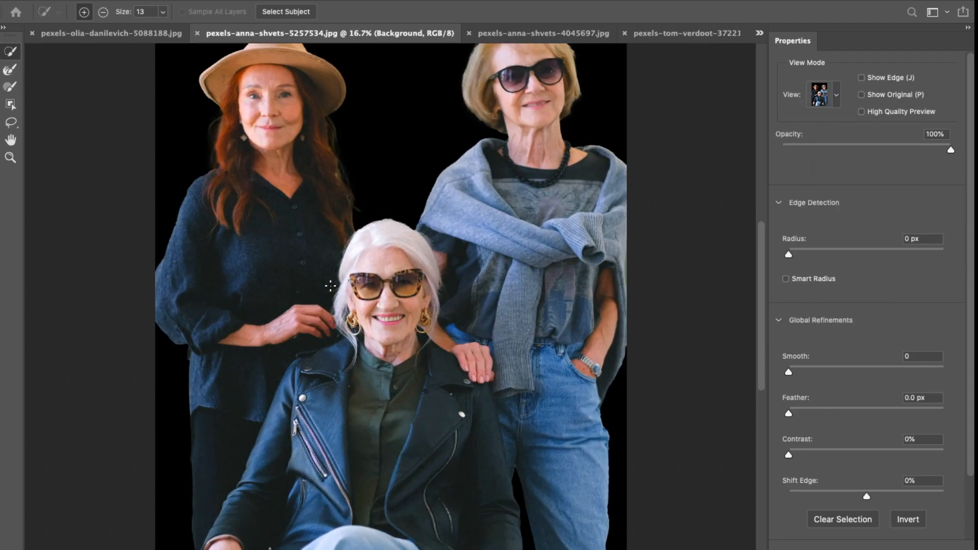
scroll(145, 211, up, 10)
scroll(145, 212, left, 5)
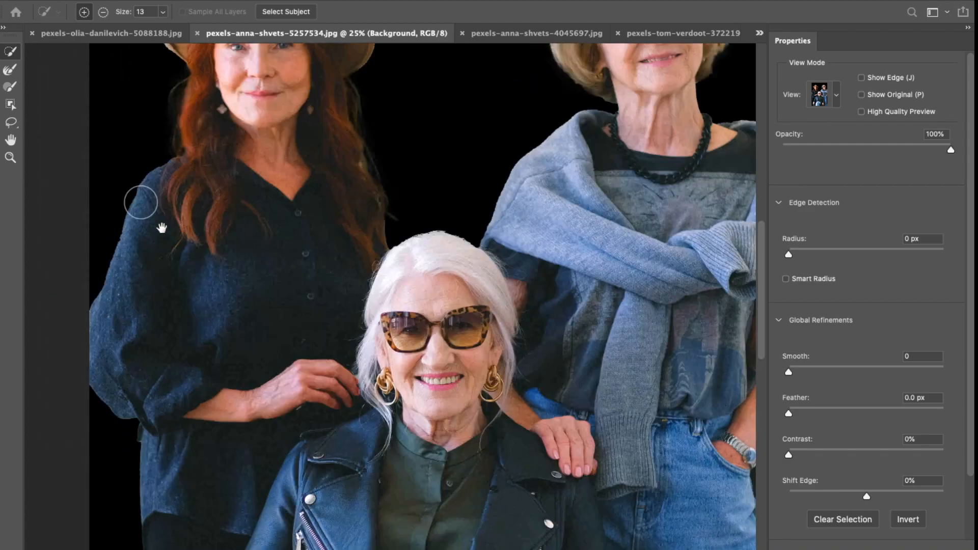
scroll(546, 237, up, 10)
scroll(546, 237, right, 8)
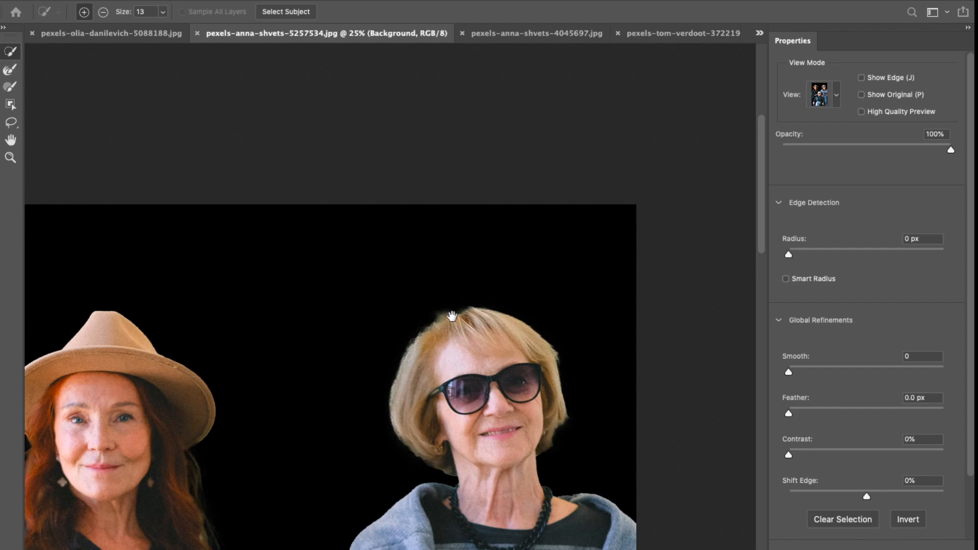
key(super+equal)
key(super+equal)
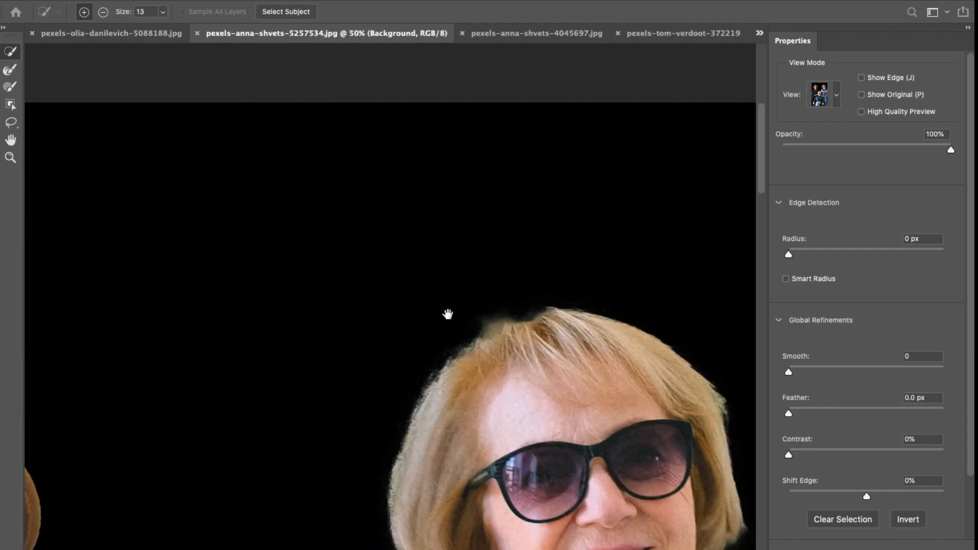
click(10, 69)
mouse_move(335, 369)
mouse_down()
mouse_move(397, 335)
mouse_move(346, 346)
mouse_up()
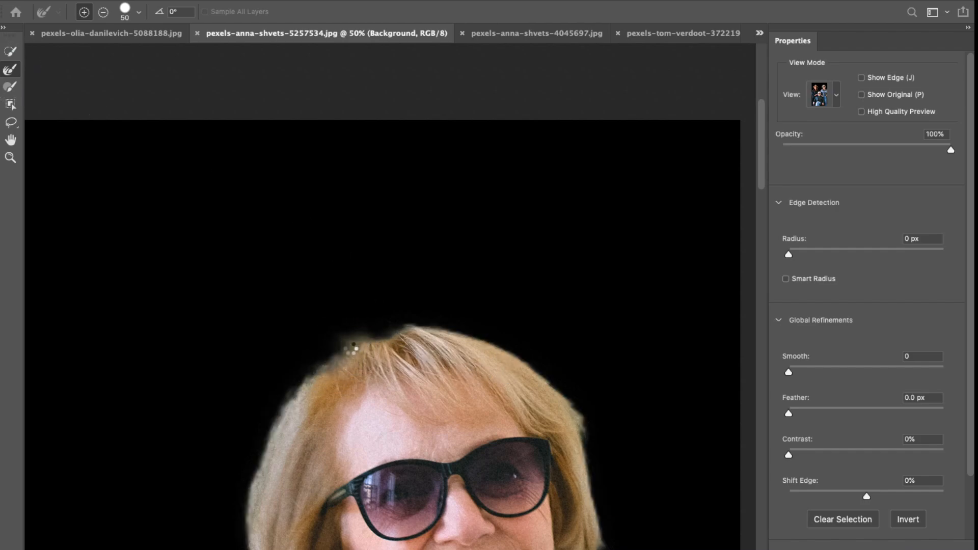
drag(350, 347, 446, 340)
drag(655, 385, 485, 222)
drag(423, 388, 400, 426)
mouse_move(188, 492)
mouse_down()
mouse_move(133, 447)
mouse_move(92, 364)
mouse_move(90, 282)
mouse_up()
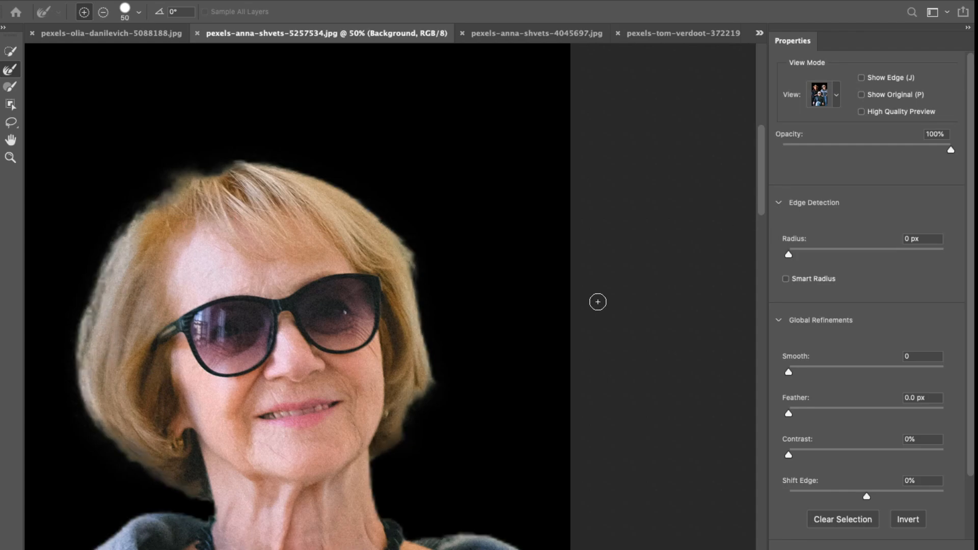
- Paint with the Refine Edge Brush along the red-haired woman's hair edges
click(192, 174)
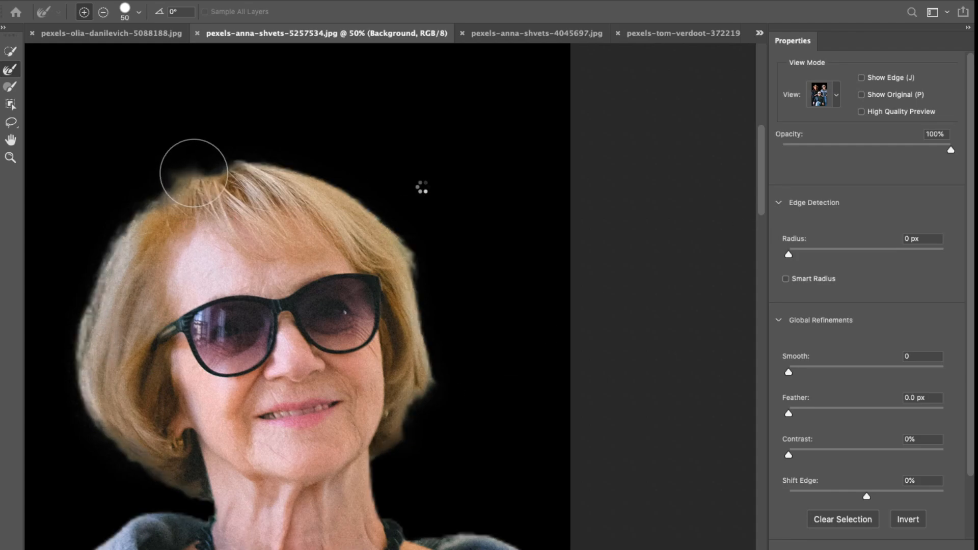
mouse_move(445, 429)
mouse_down()
mouse_move(460, 422)
mouse_move(499, 296)
mouse_up()
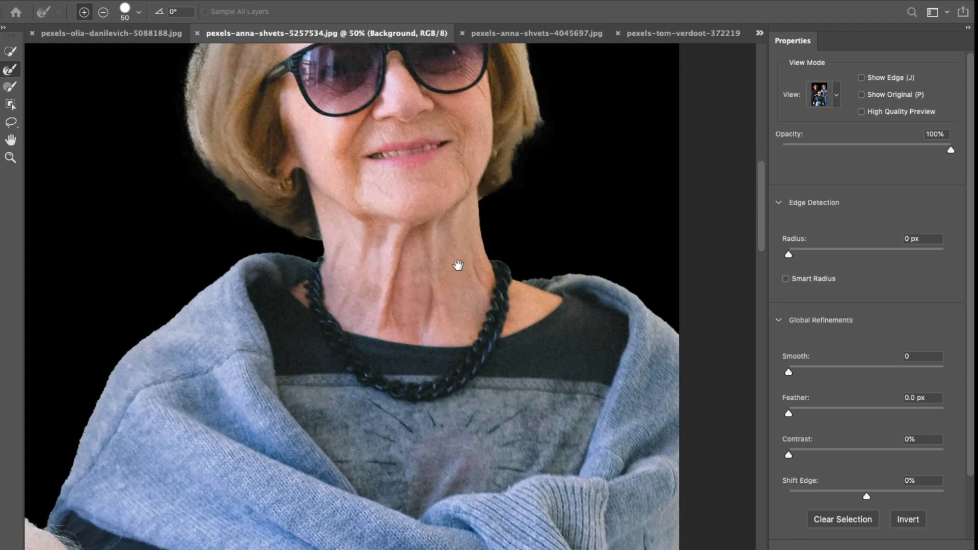
drag(151, 289, 445, 203)
drag(353, 326, 497, 425)
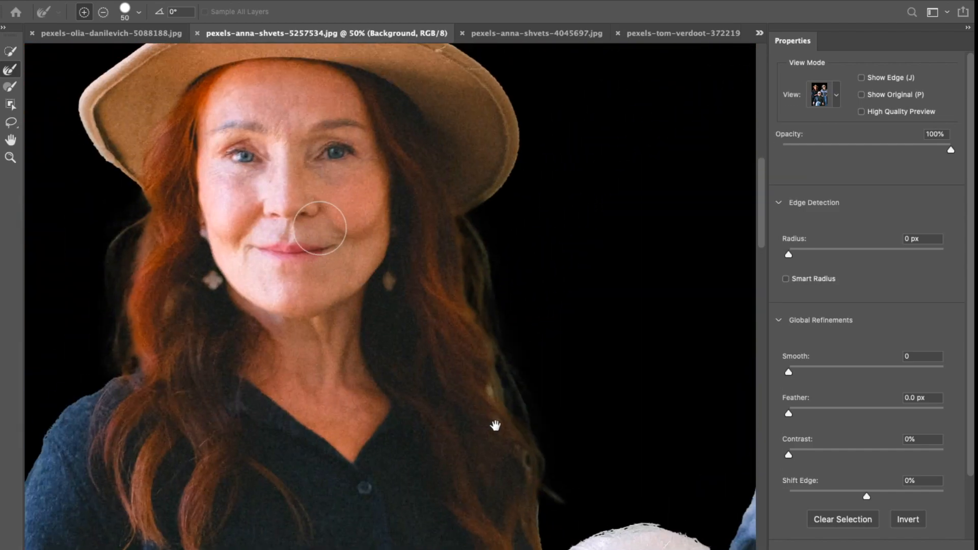
drag(141, 239, 133, 220)
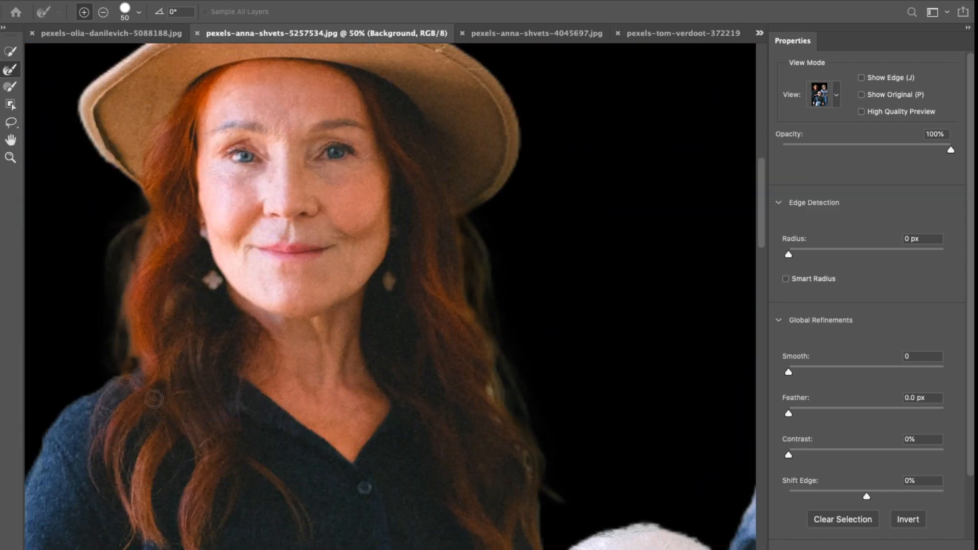
mouse_move(121, 343)
mouse_down()
mouse_move(117, 259)
mouse_move(155, 199)
mouse_up()
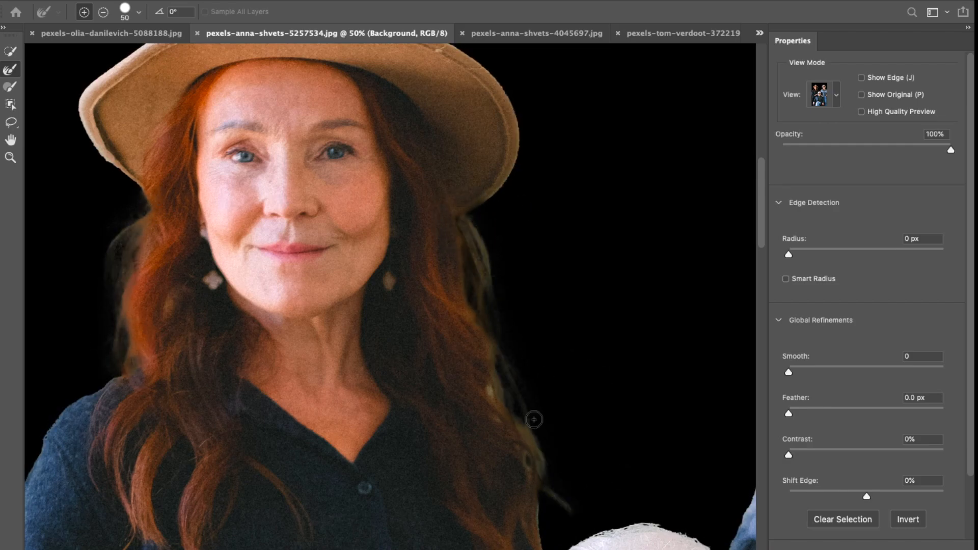
drag(475, 243, 537, 392)
mouse_move(502, 437)
mouse_down()
mouse_move(503, 353)
mouse_move(491, 326)
mouse_up()
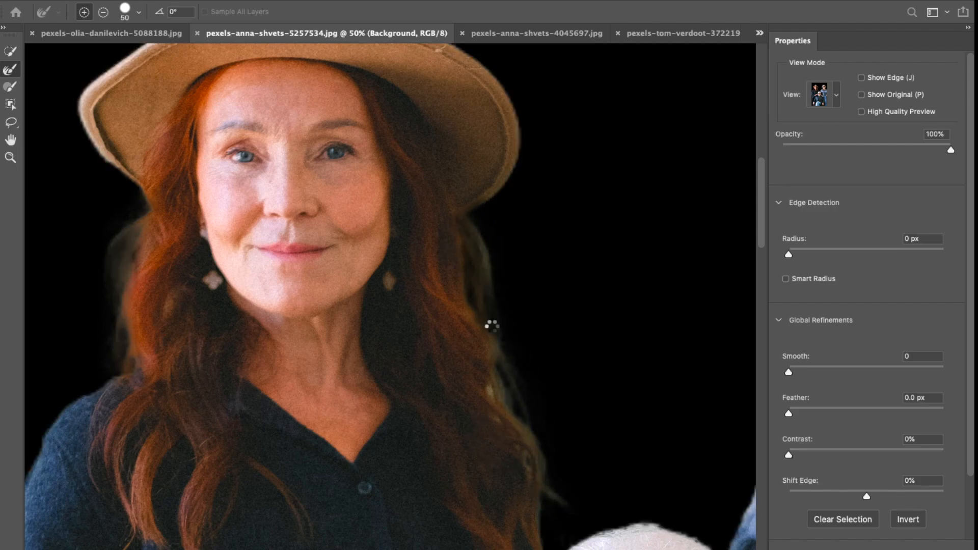
- Set the selection's Feather to 3.0 px
key(super+0)
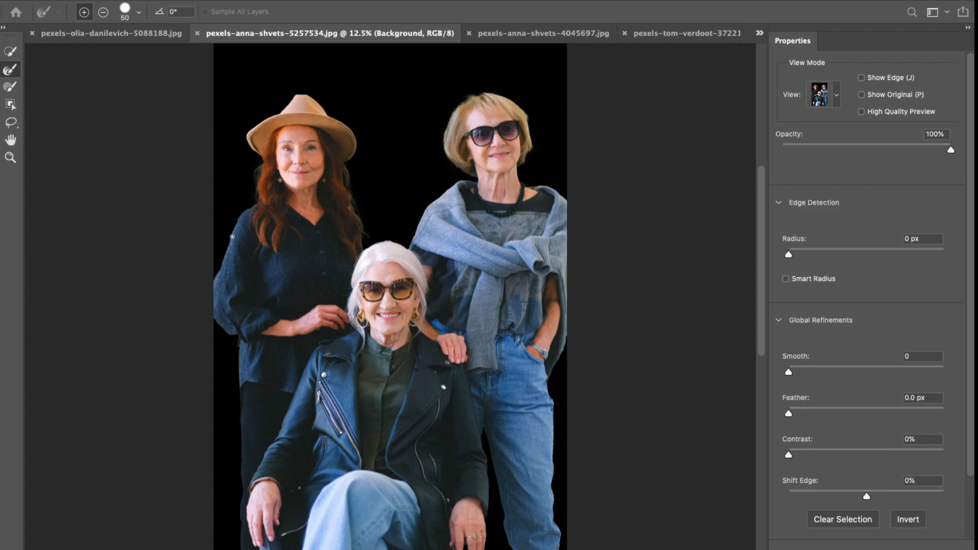
key(super+equal)
key(super+equal)
key(super+equal)
key(super+equal)
key(super+equal)
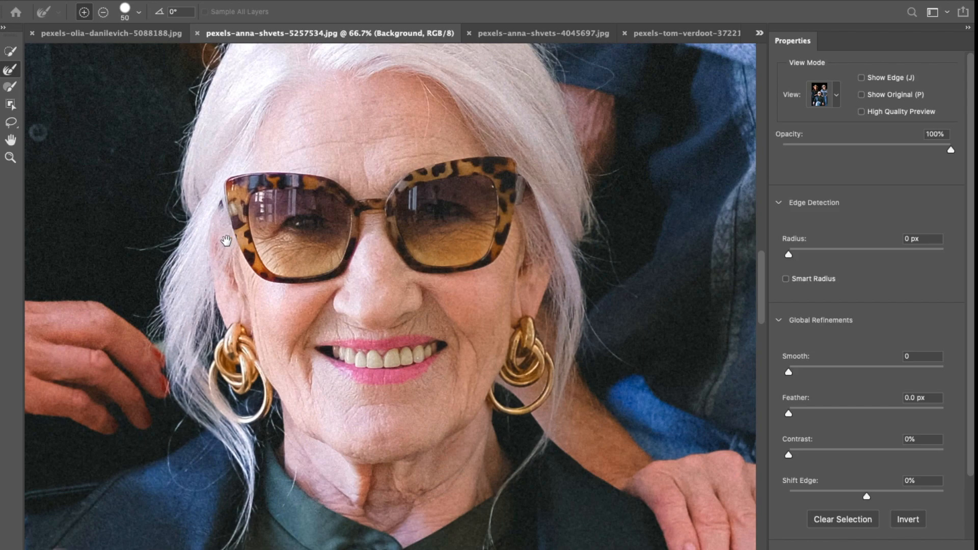
drag(226, 240, 390, 342)
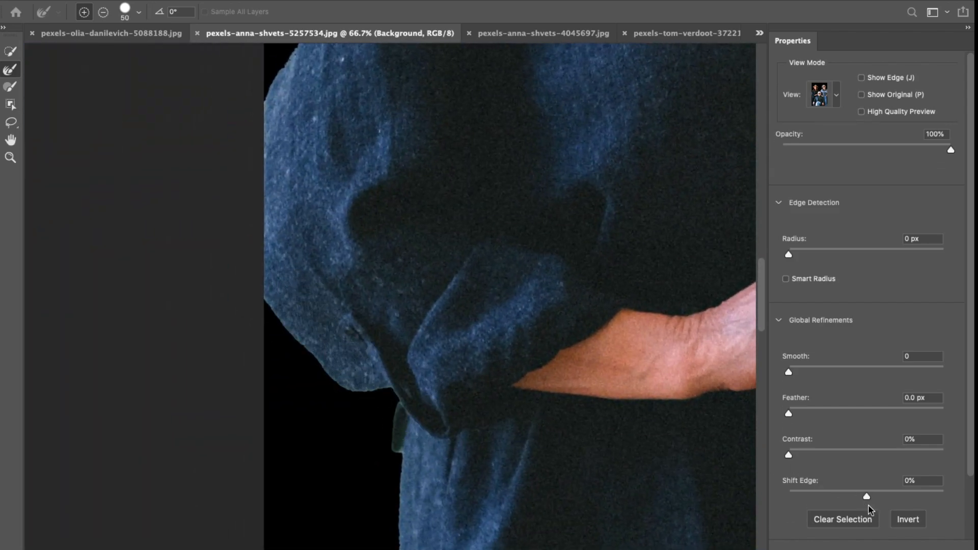
drag(789, 413, 814, 413)
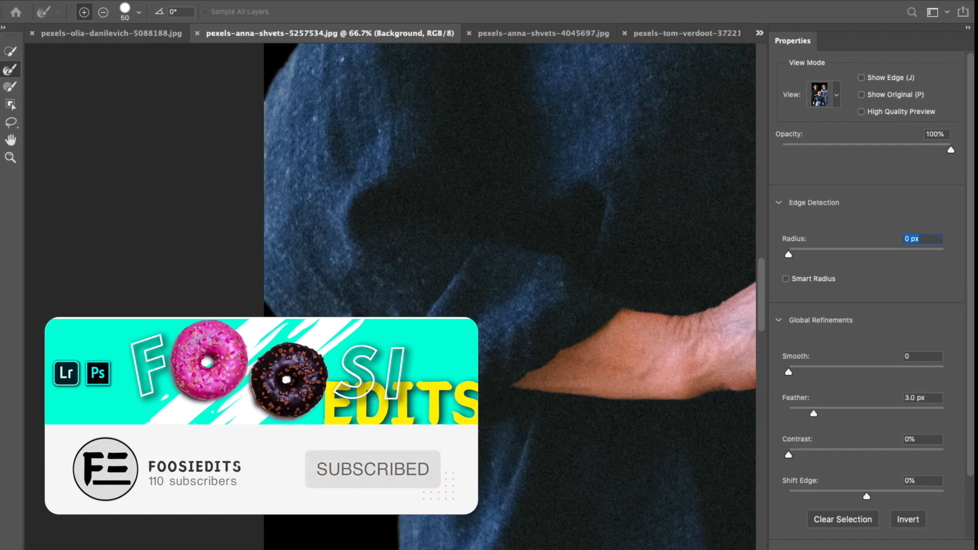
- Apply the refined selection and add it as a layer mask on the women photo
key(super+0)
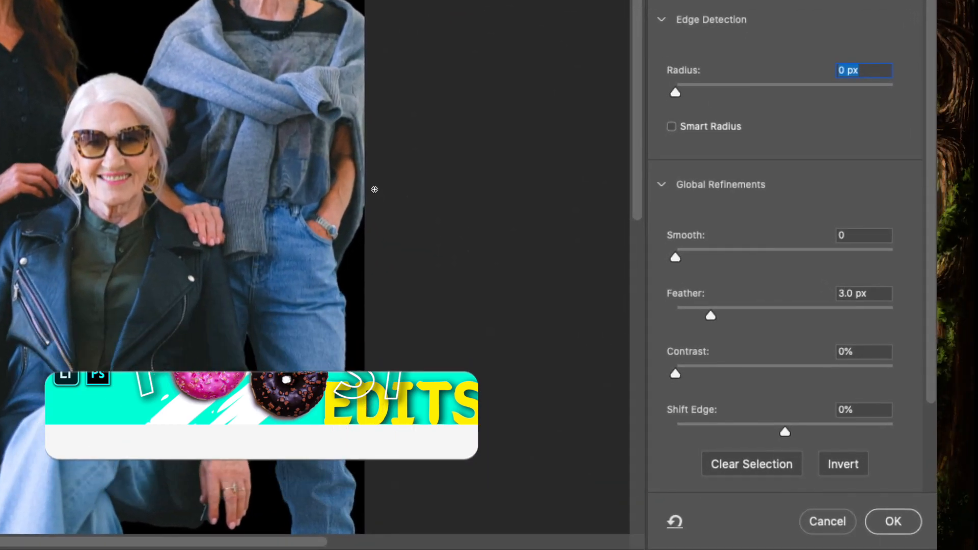
click(898, 517)
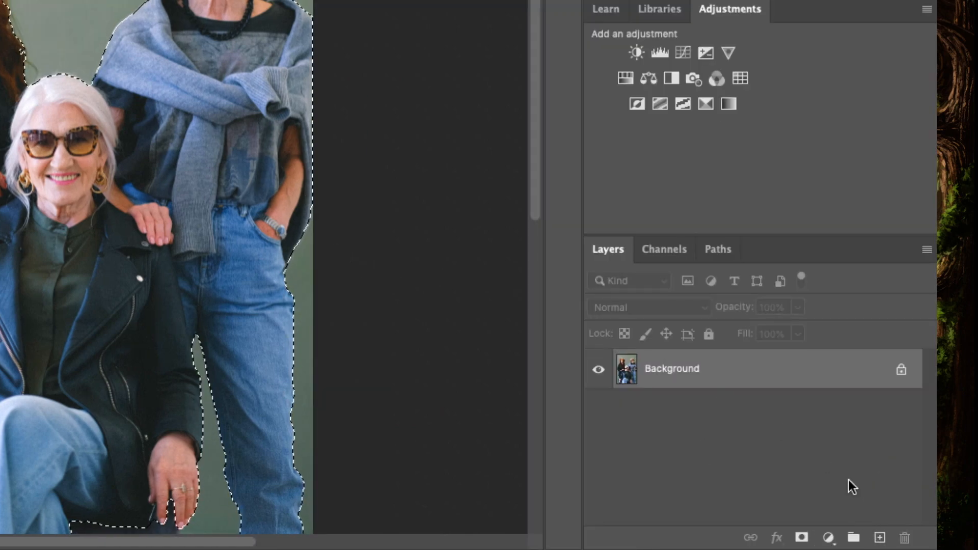
click(801, 538)
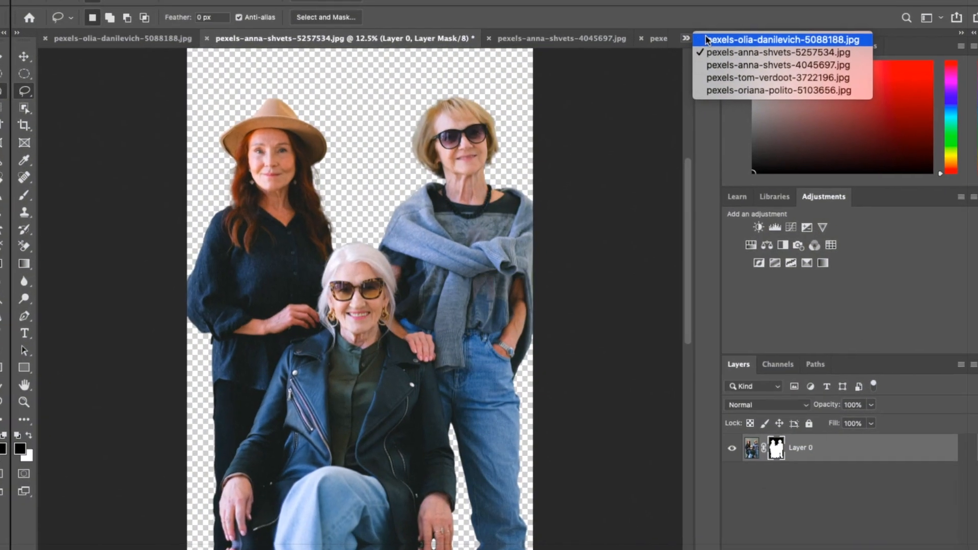
- Switch to the photo of two children and open Select and Mask, zooming in on them
click(710, 37)
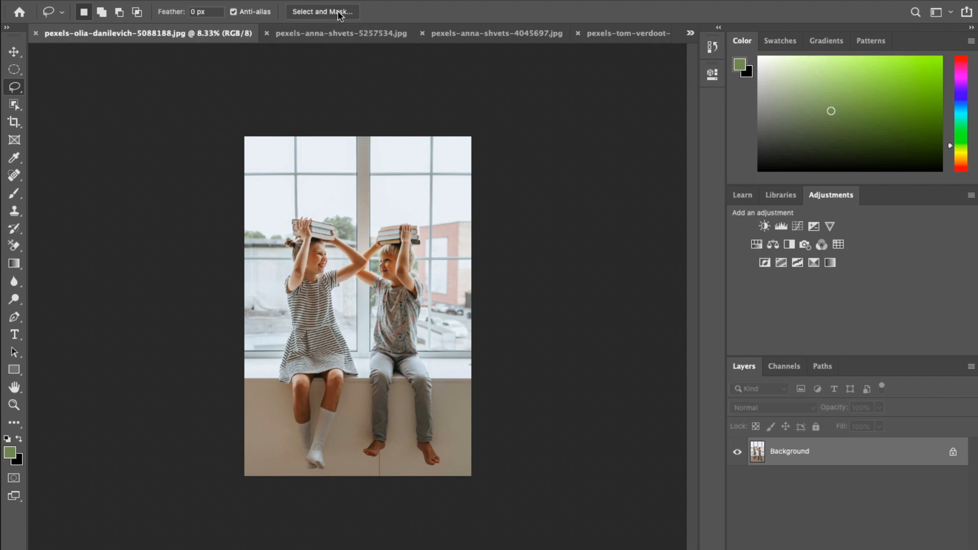
click(322, 12)
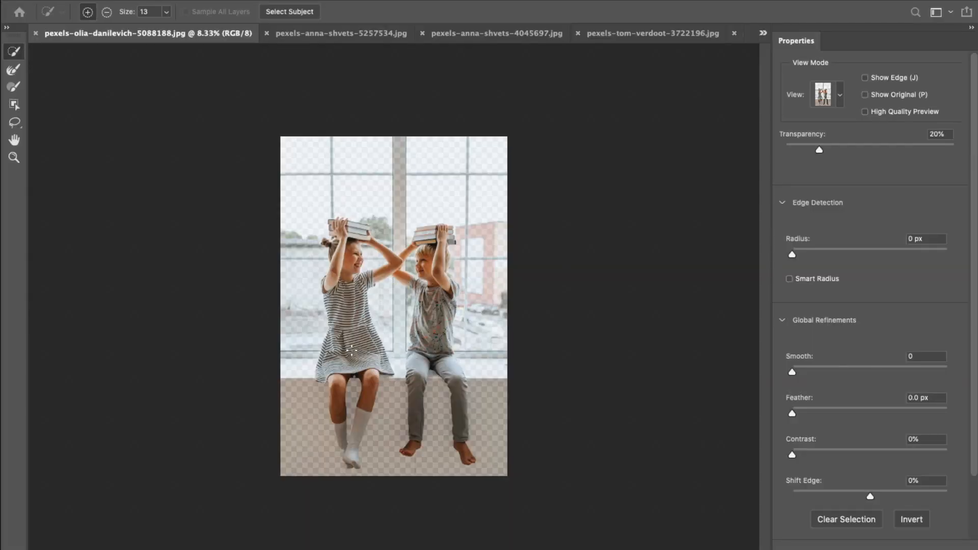
key(super+plus)
key(super+plus)
key(super+plus)
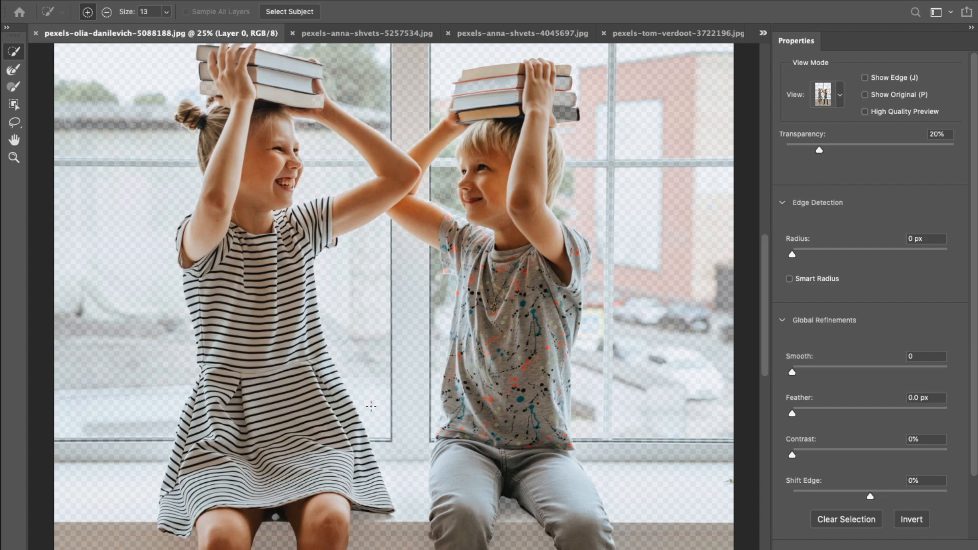
drag(289, 433, 227, 386)
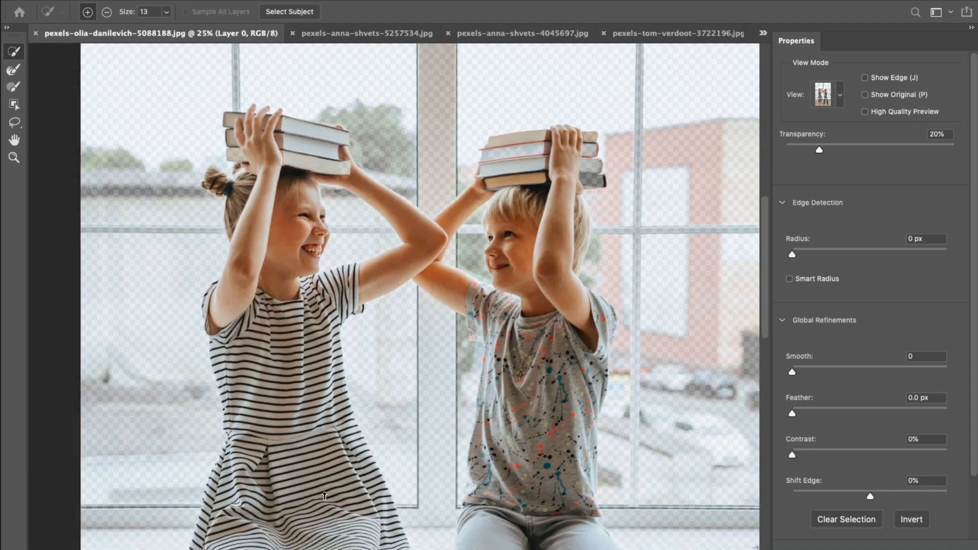